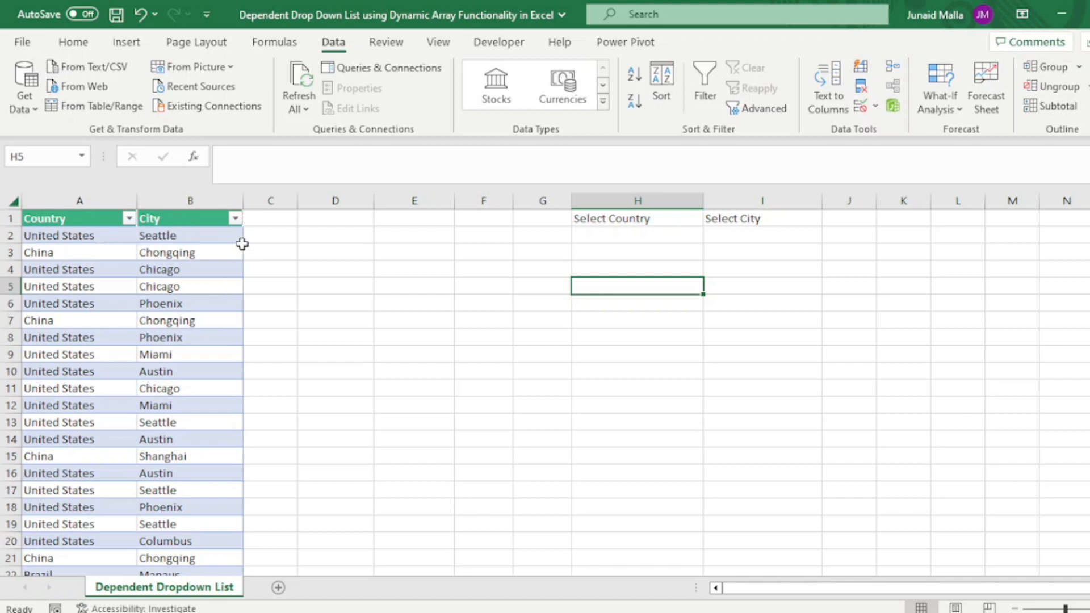
{"action": "left_click", "coordinate": [641, 220]}
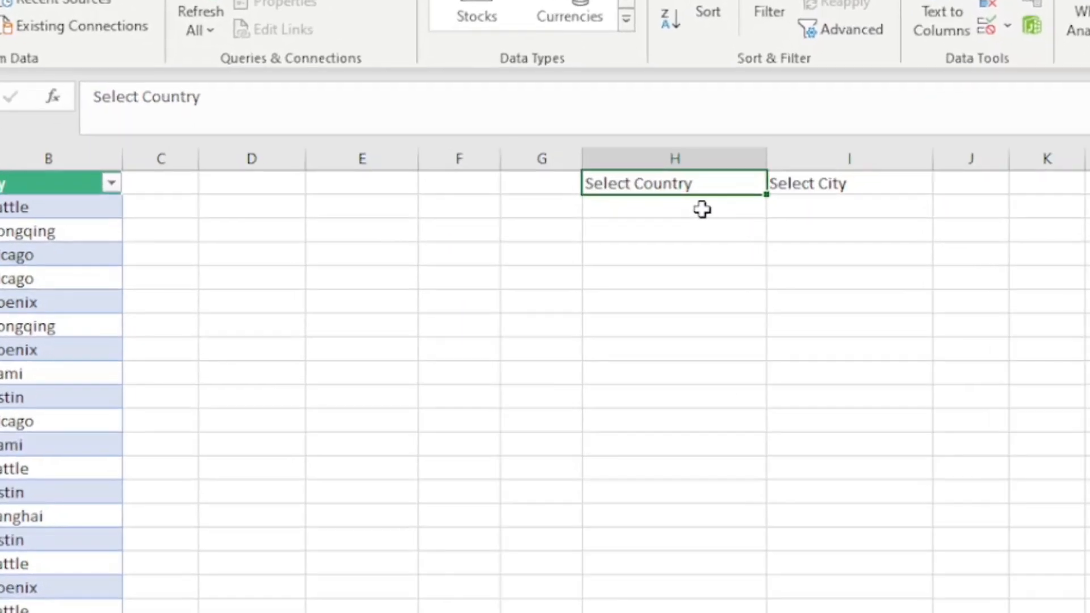
{"action": "left_click", "coordinate": [656, 236]}
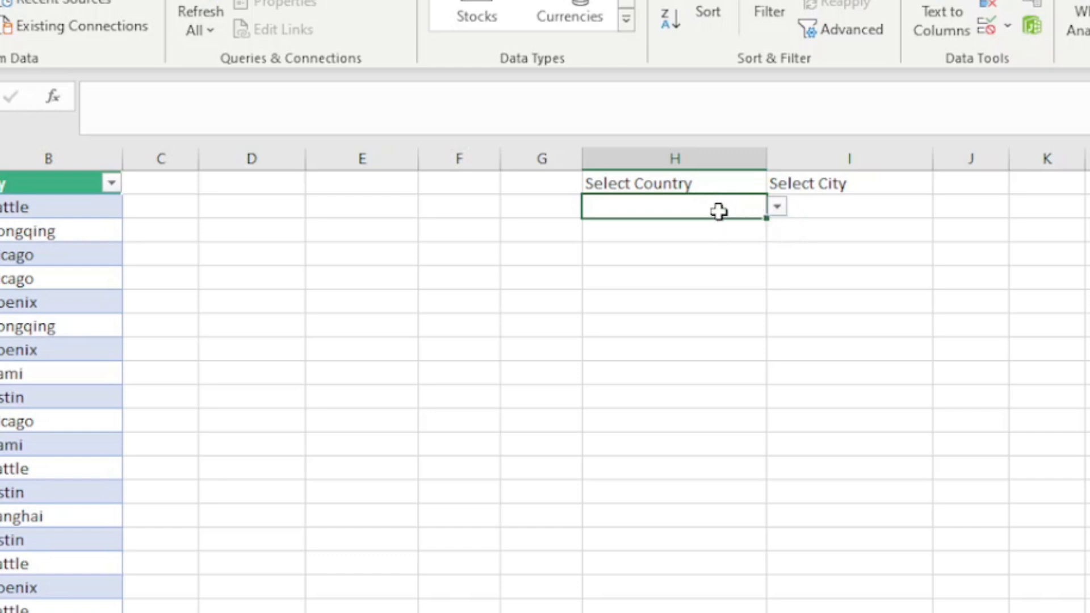
{"action": "left_click", "coordinate": [808, 215]}
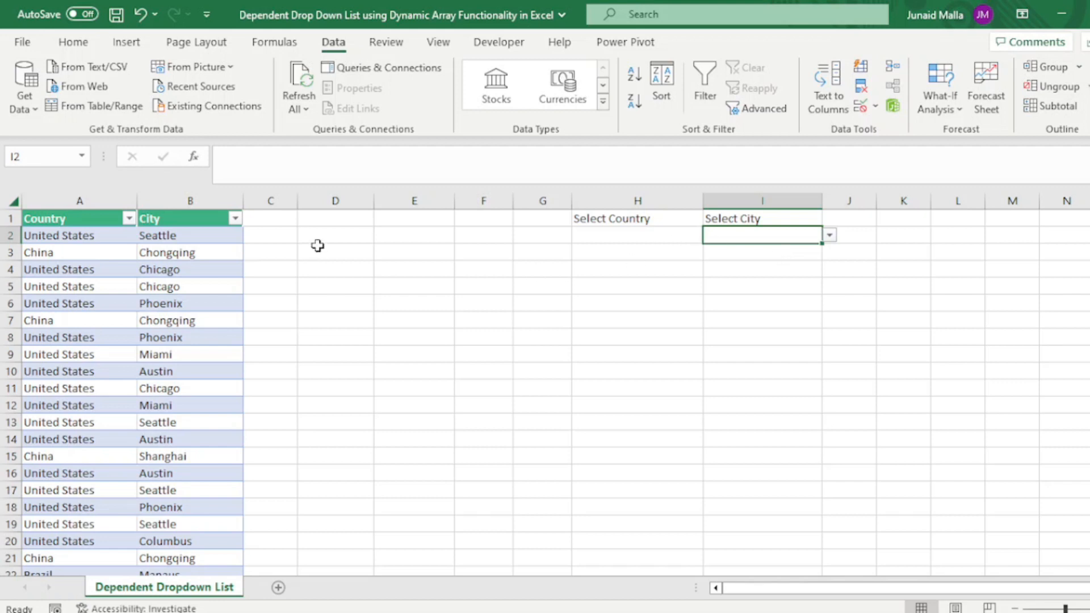
{"action": "left_click", "coordinate": [624, 233]}
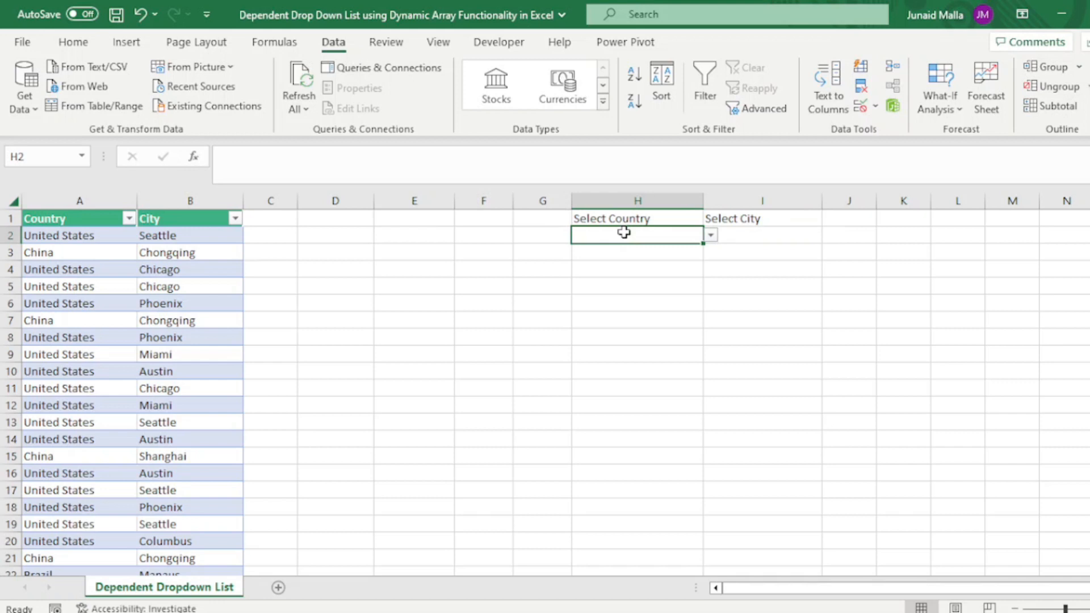
- Enter =UNIQUE(Table1[Country]) in cell D1 to extract the distinct countries from the table
{"action": "left_click", "coordinate": [344, 219]}
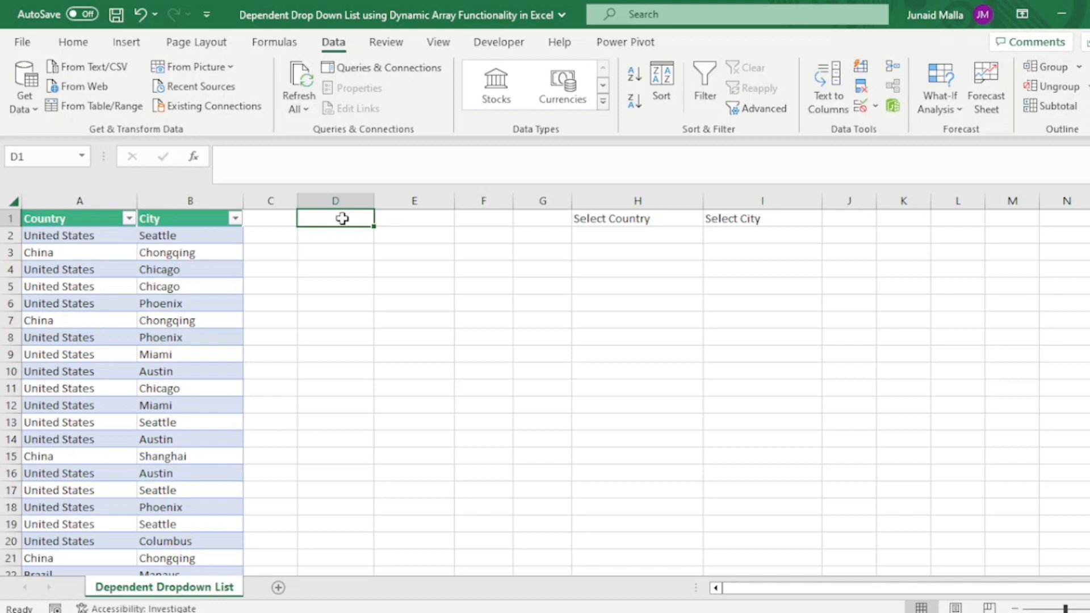
{"action": "type", "text": "=un"}
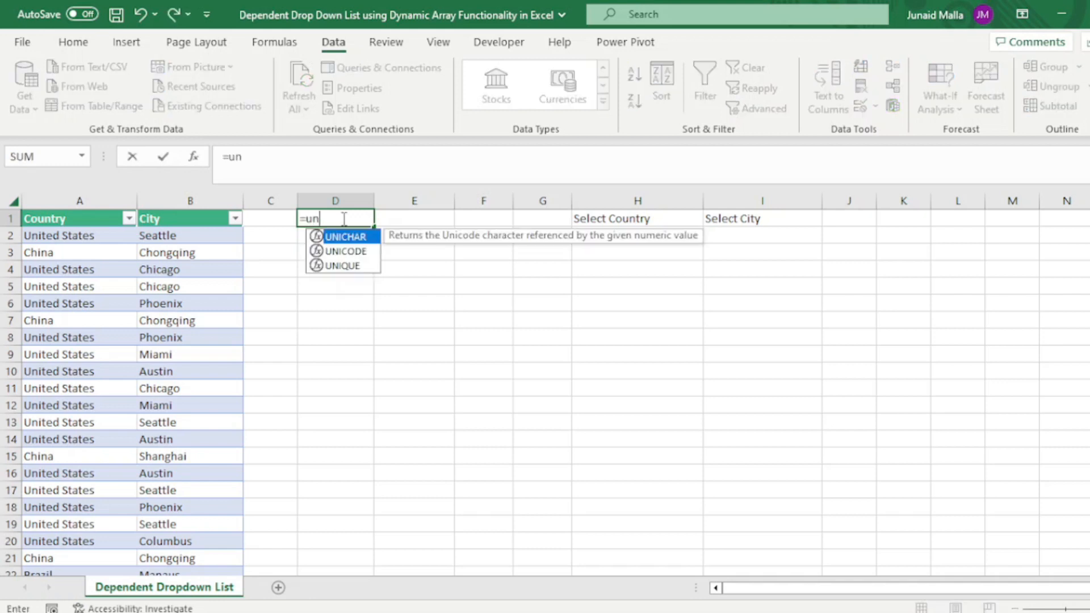
{"action": "type", "text": "ique"}
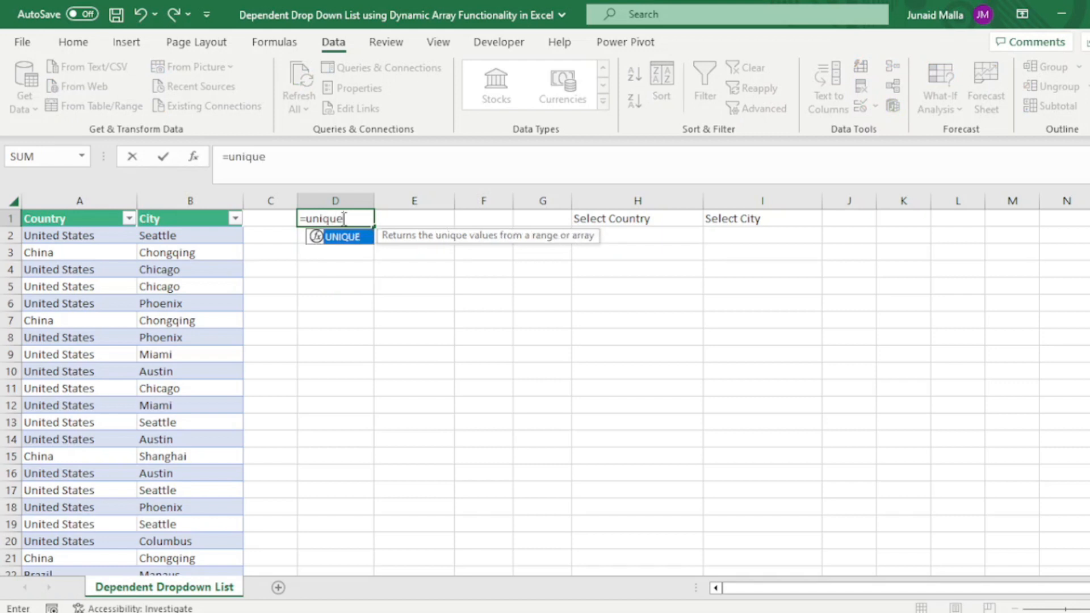
{"action": "type", "text": "("}
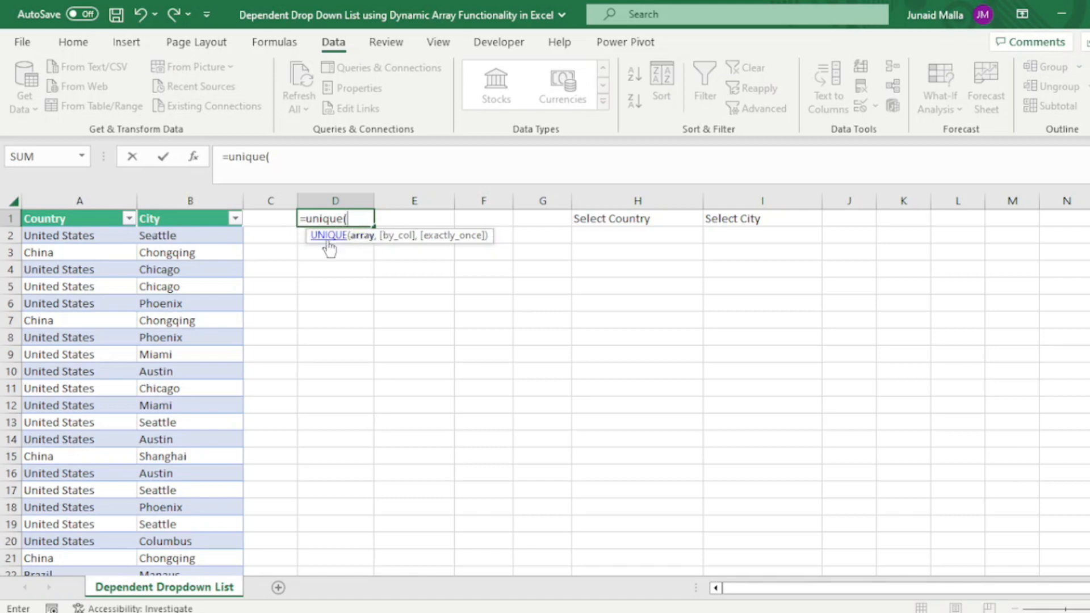
{"action": "left_click", "coordinate": [61, 234]}
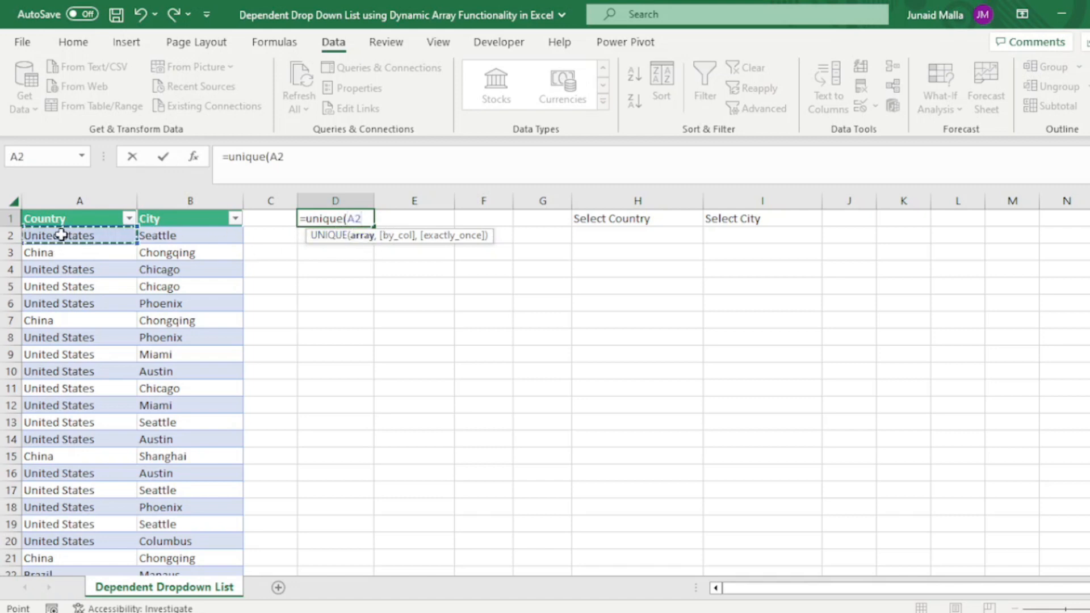
{"action": "key", "text": "ctrl+shift+Down"}
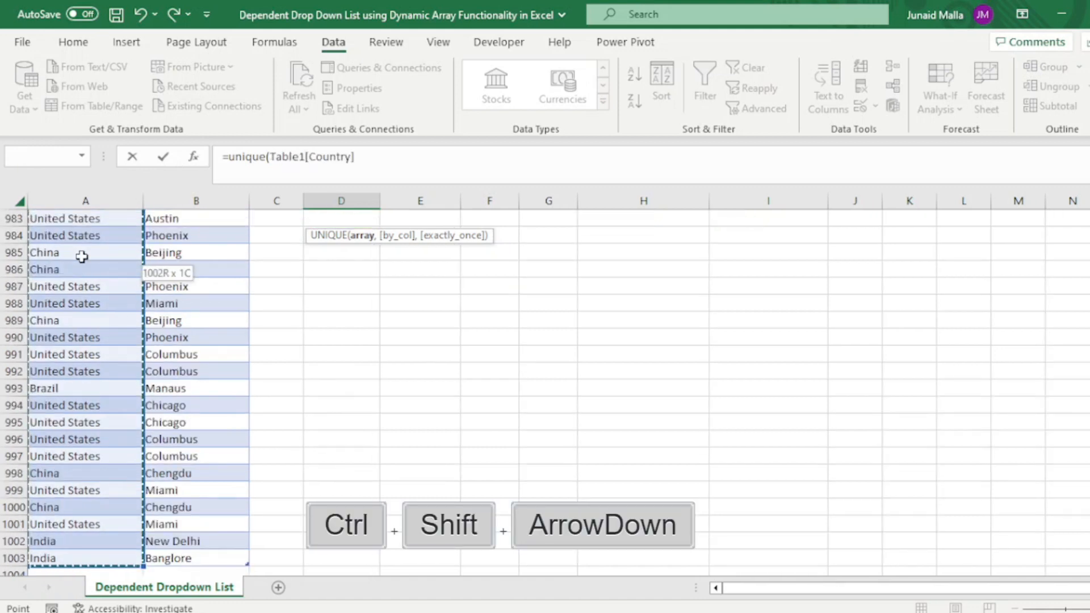
{"action": "left_click", "coordinate": [399, 180]}
{"action": "type", "text": ")"}
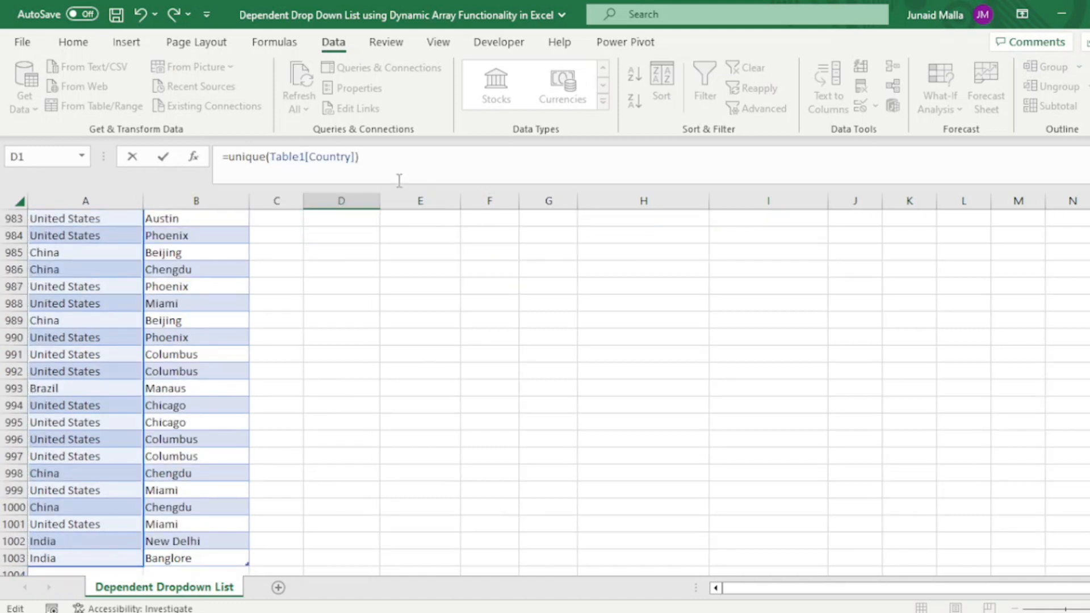
{"action": "key", "text": "Return"}
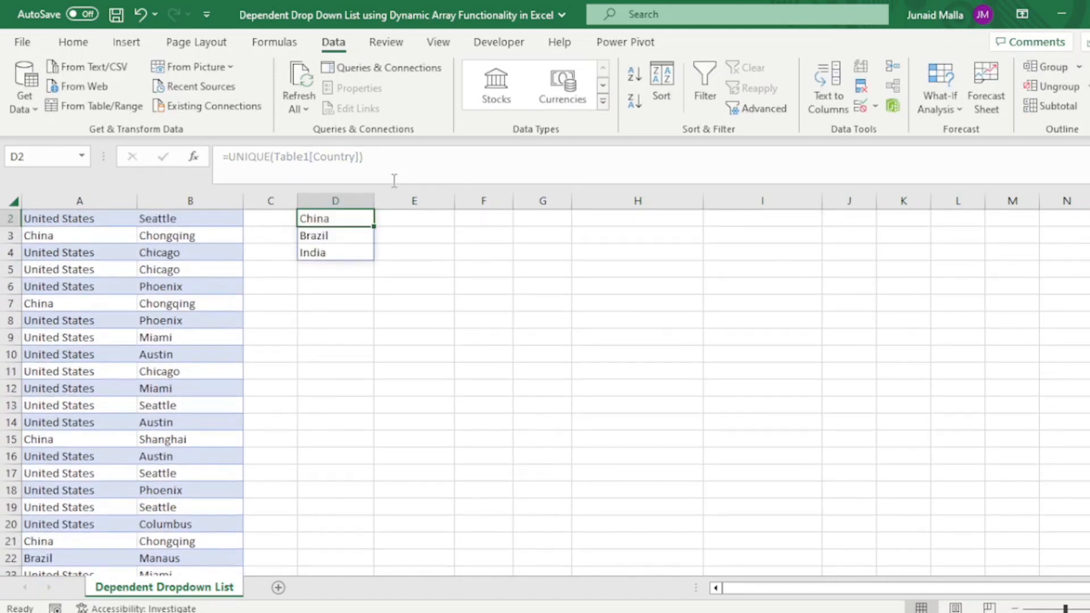
{"action": "scroll", "coordinate": [341, 254], "scroll_direction": "up", "scroll_amount": 1}
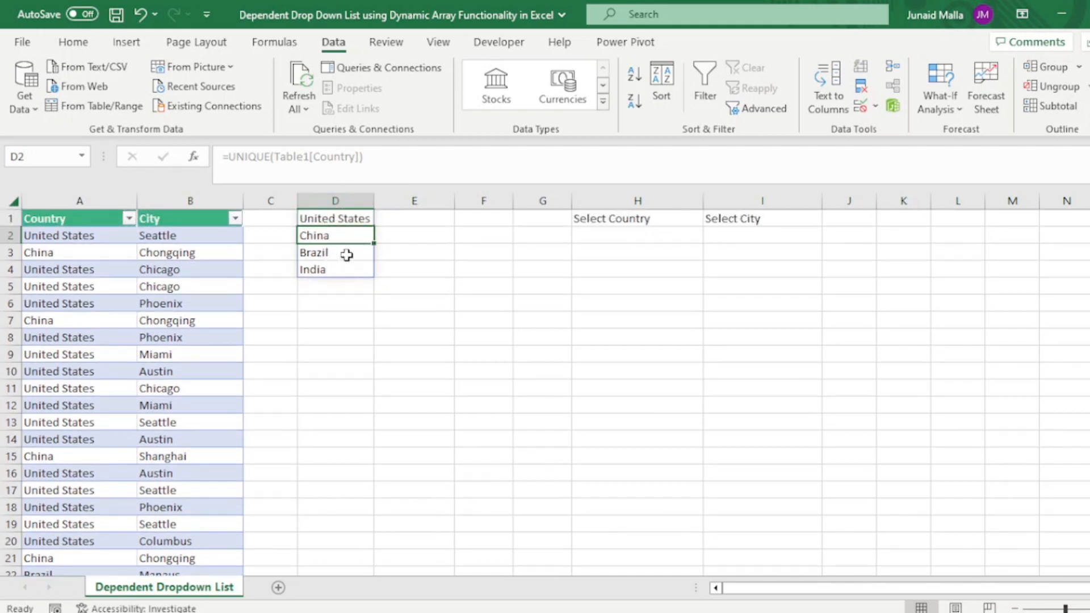
- Set the data validation of cell H2, under Select Country, to a list with the spilled range =$D$1# as source
{"action": "left_click", "coordinate": [624, 240]}
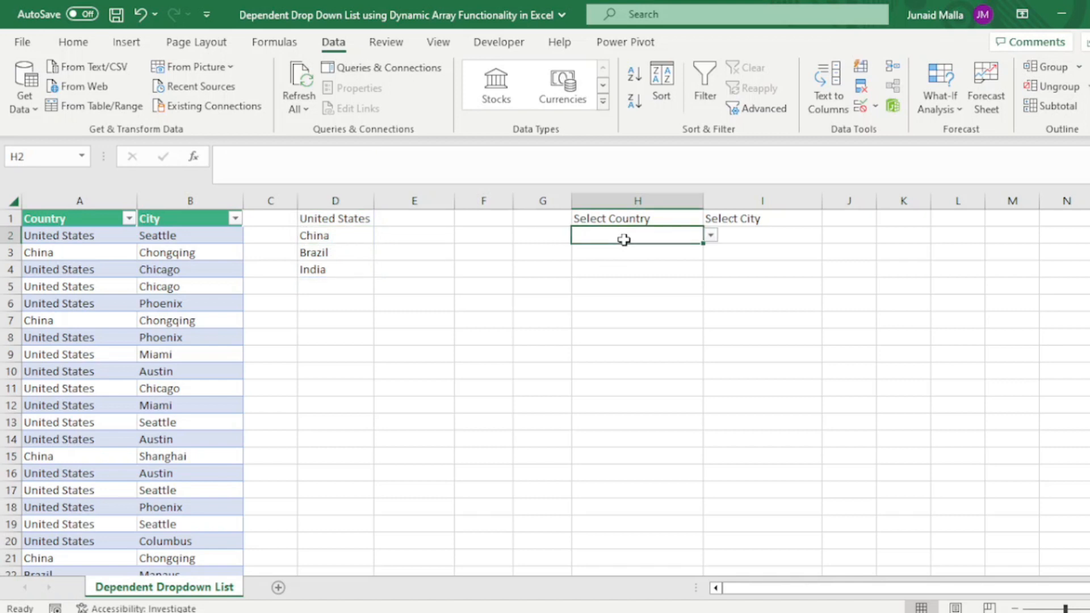
{"action": "left_click_drag", "start_coordinate": [623, 218], "coordinate": [625, 238]}
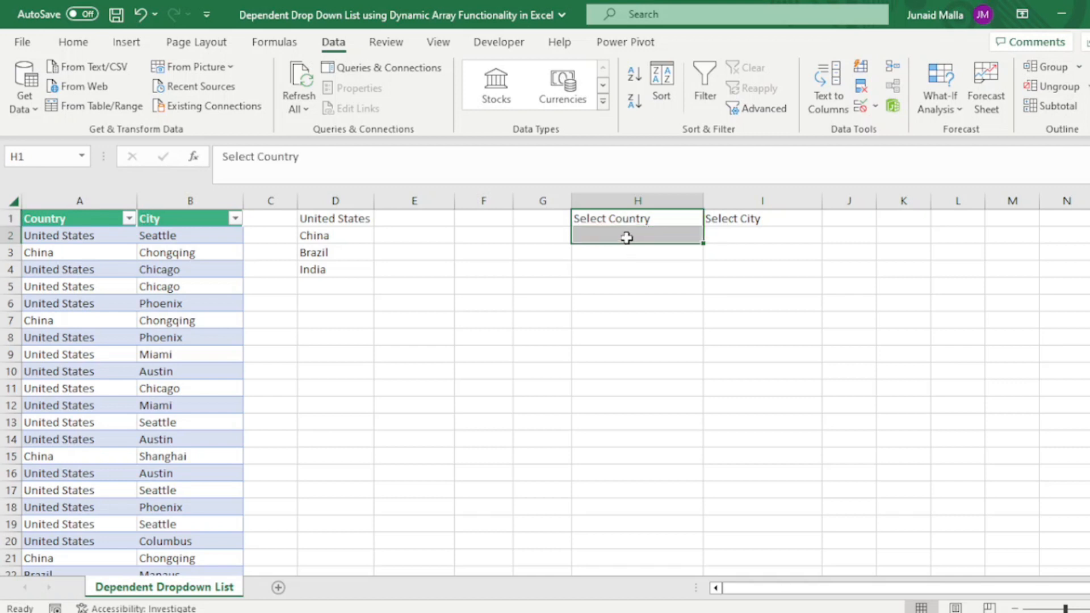
{"action": "left_click", "coordinate": [626, 237]}
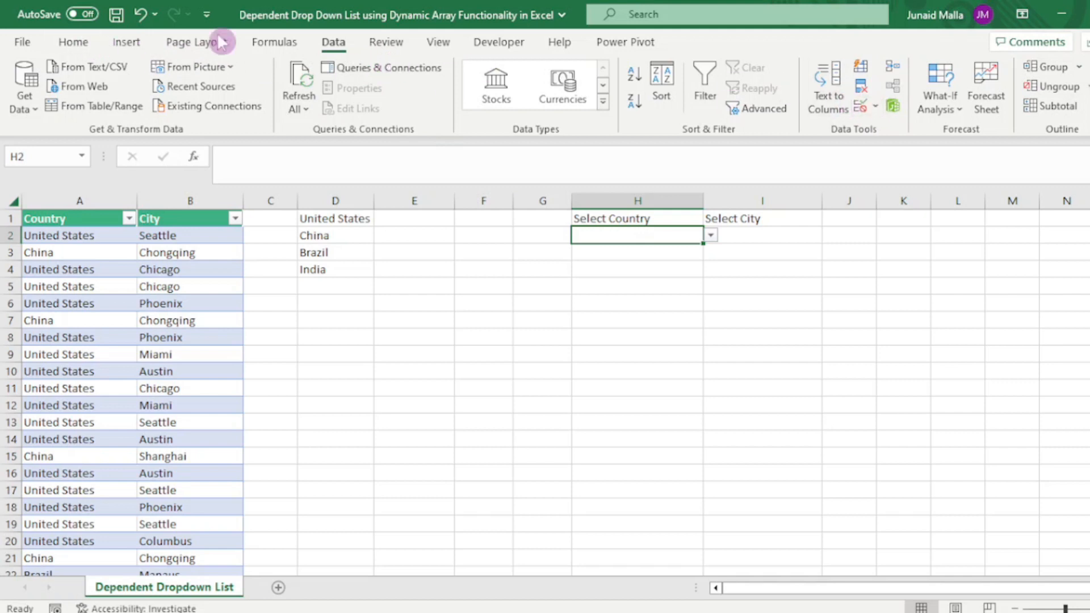
{"action": "left_click", "coordinate": [861, 106]}
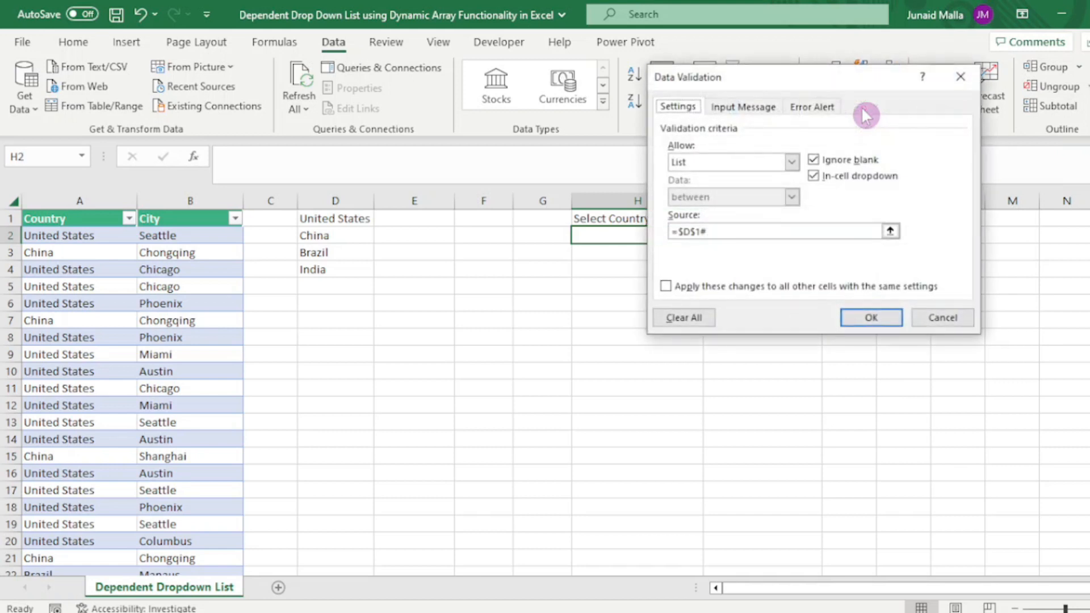
{"action": "left_click", "coordinate": [752, 159]}
{"action": "left_click", "coordinate": [702, 211]}
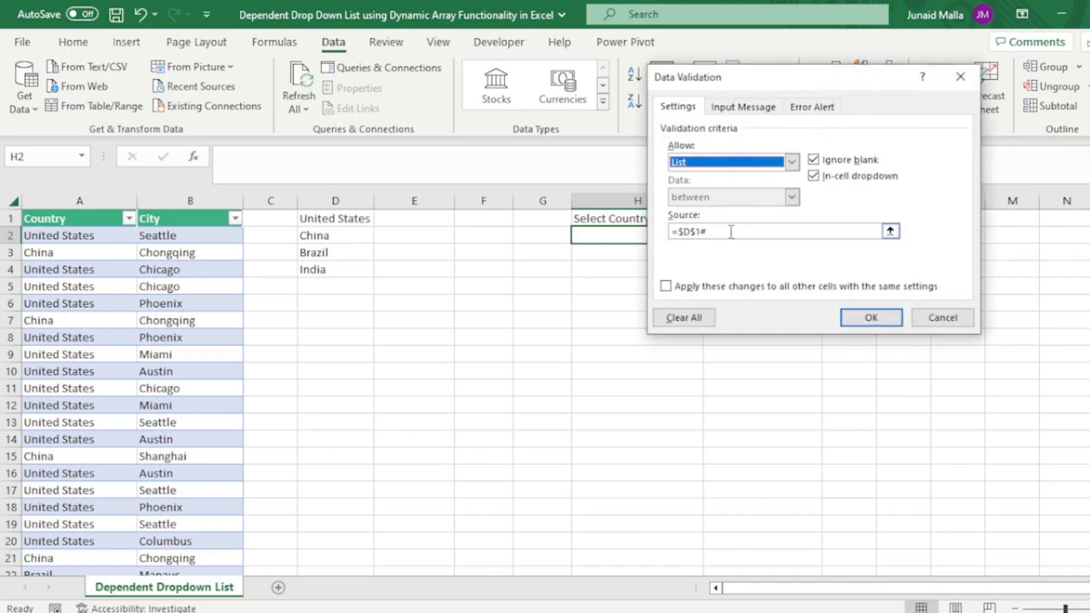
{"action": "left_click_drag", "start_coordinate": [730, 232], "coordinate": [670, 232]}
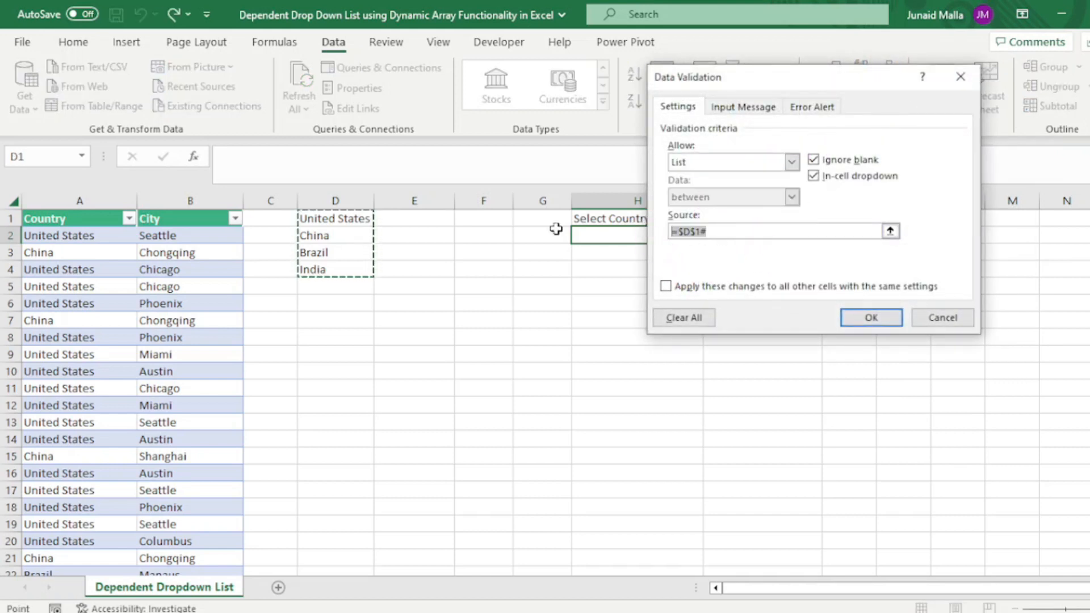
{"action": "left_click", "coordinate": [340, 221]}
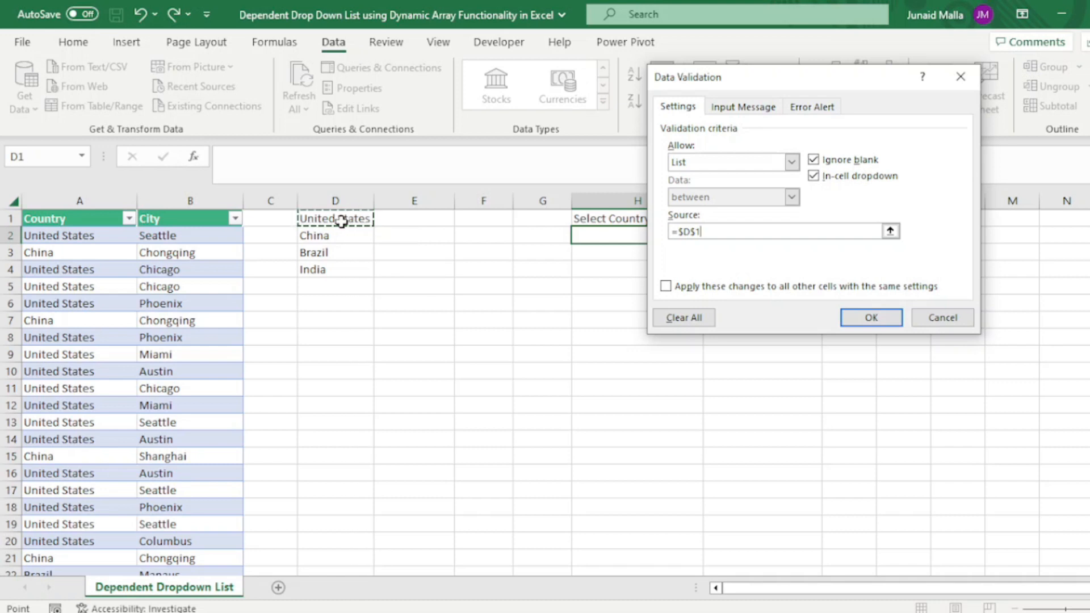
{"action": "left_click", "coordinate": [713, 230]}
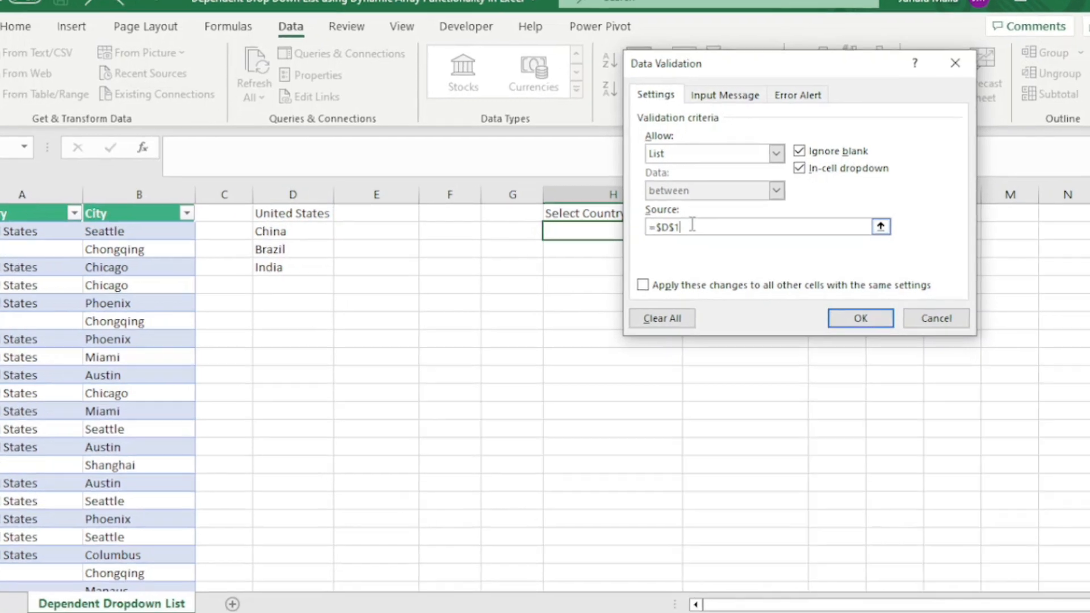
{"action": "type", "text": "#"}
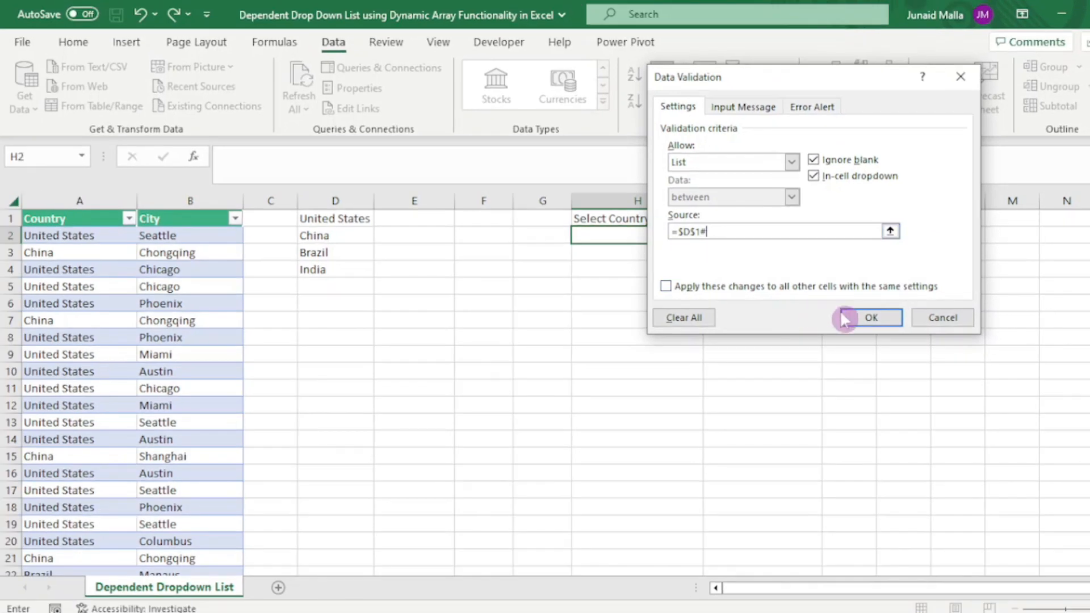
{"action": "left_click", "coordinate": [855, 319]}
- Test the country drop-down in H2 by choosing China and finally India
{"action": "left_click", "coordinate": [711, 235]}
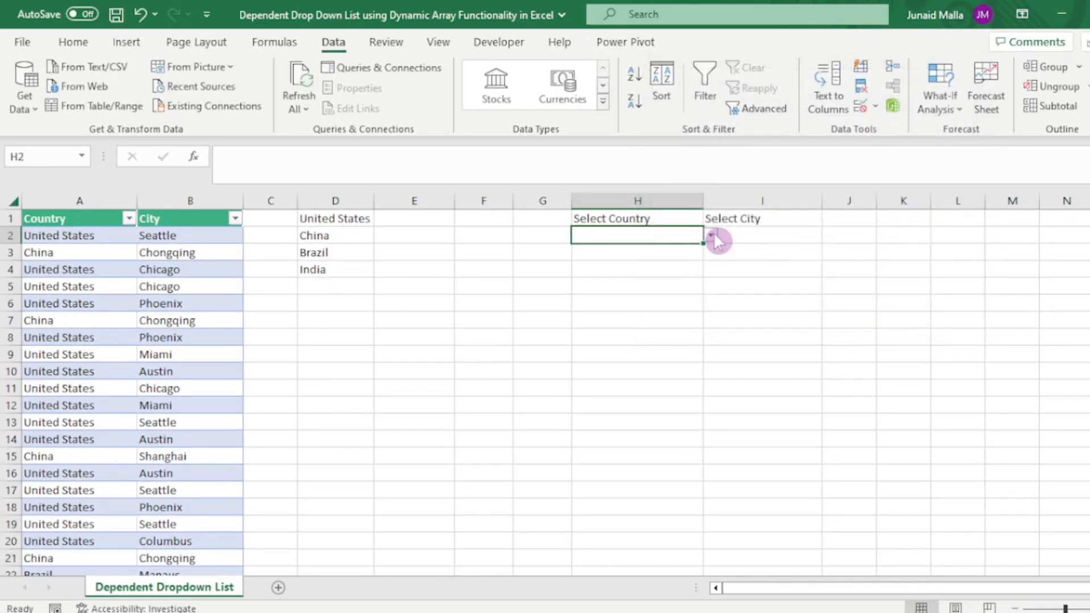
{"action": "left_click", "coordinate": [684, 260]}
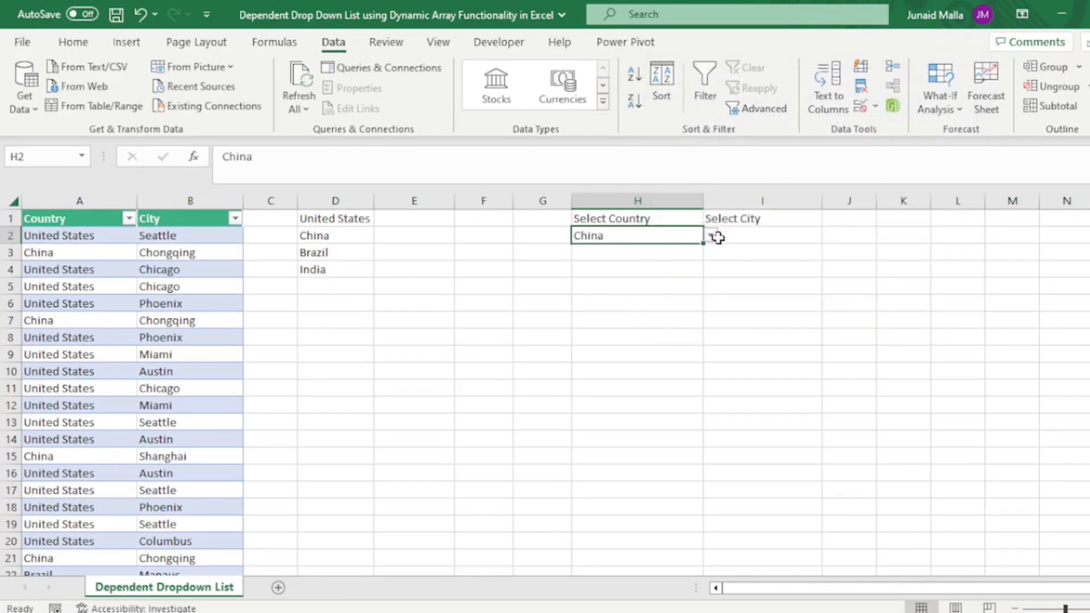
{"action": "left_click", "coordinate": [710, 235]}
{"action": "left_click", "coordinate": [670, 282]}
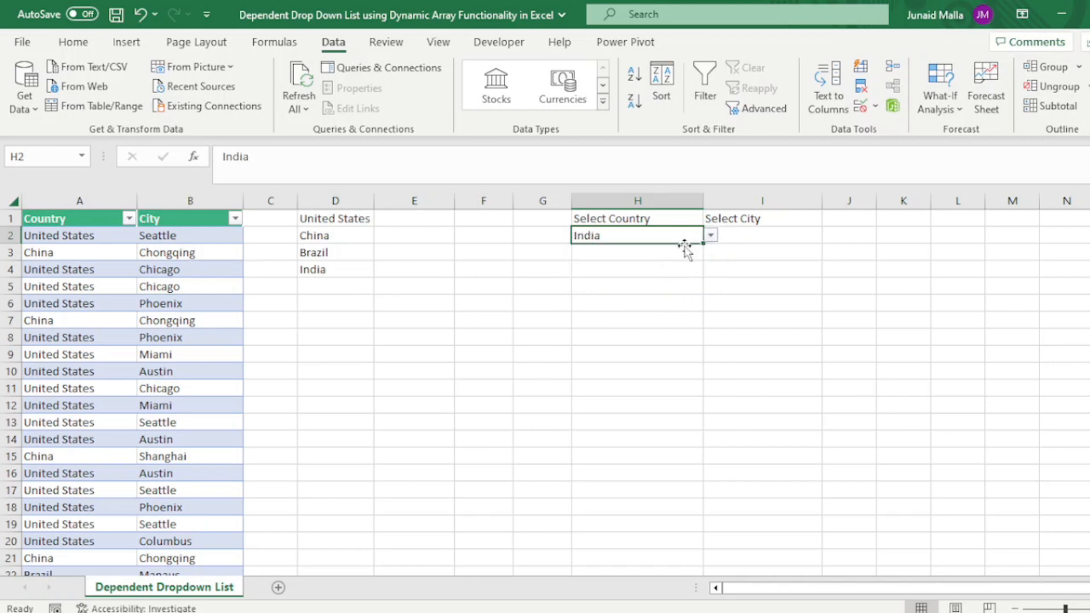
{"action": "left_click", "coordinate": [730, 234]}
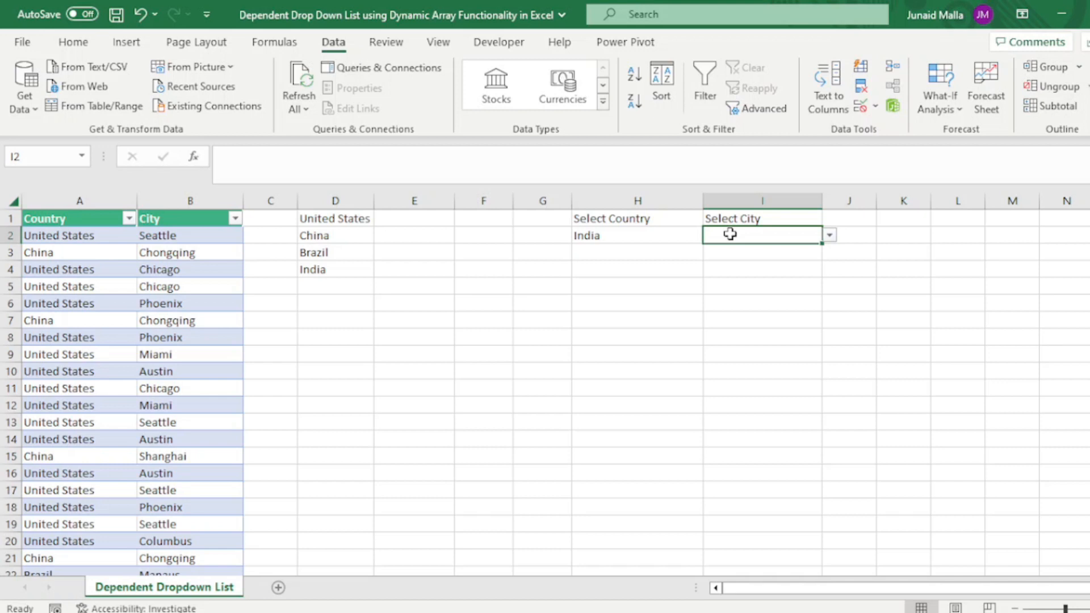
{"action": "left_click", "coordinate": [691, 238]}
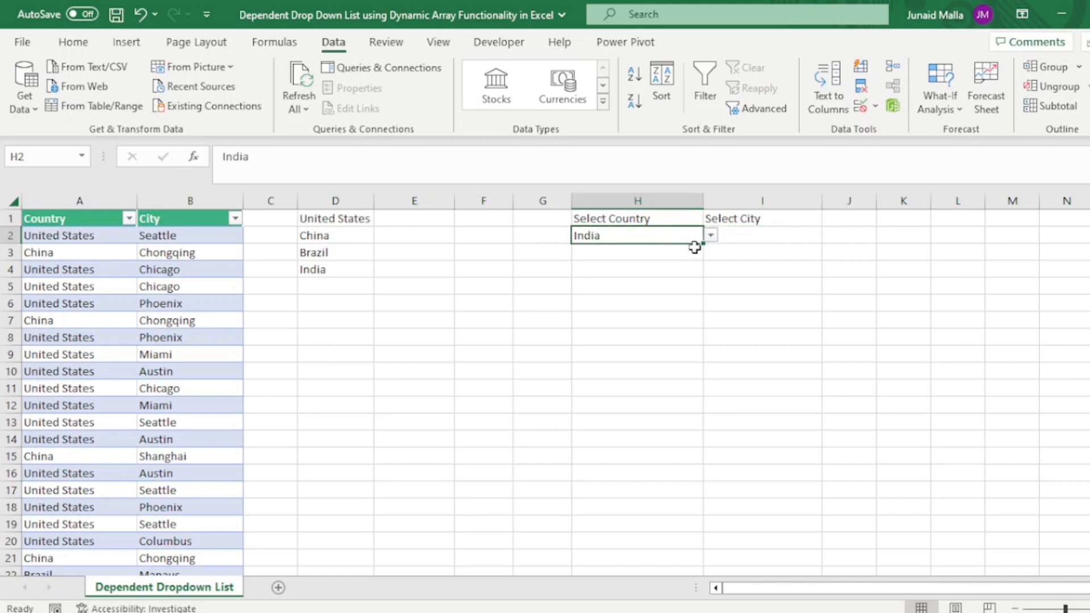
{"action": "left_click", "coordinate": [758, 233]}
{"action": "left_click", "coordinate": [829, 236]}
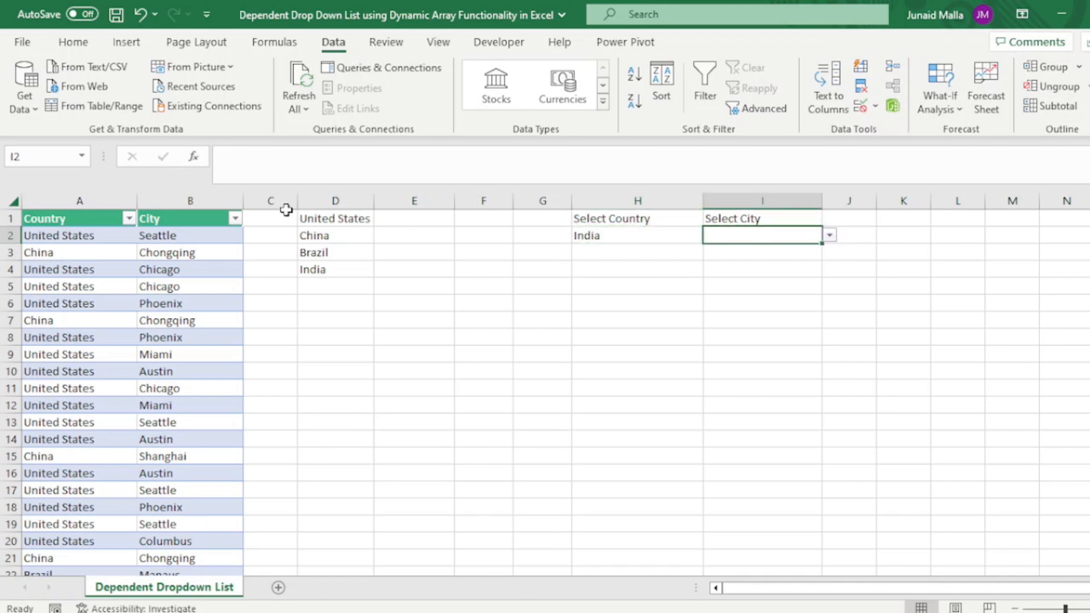
- Start a FILTER formula in cell E1 with the table's whole City column, Table1[City], as the array
{"action": "left_click", "coordinate": [418, 221]}
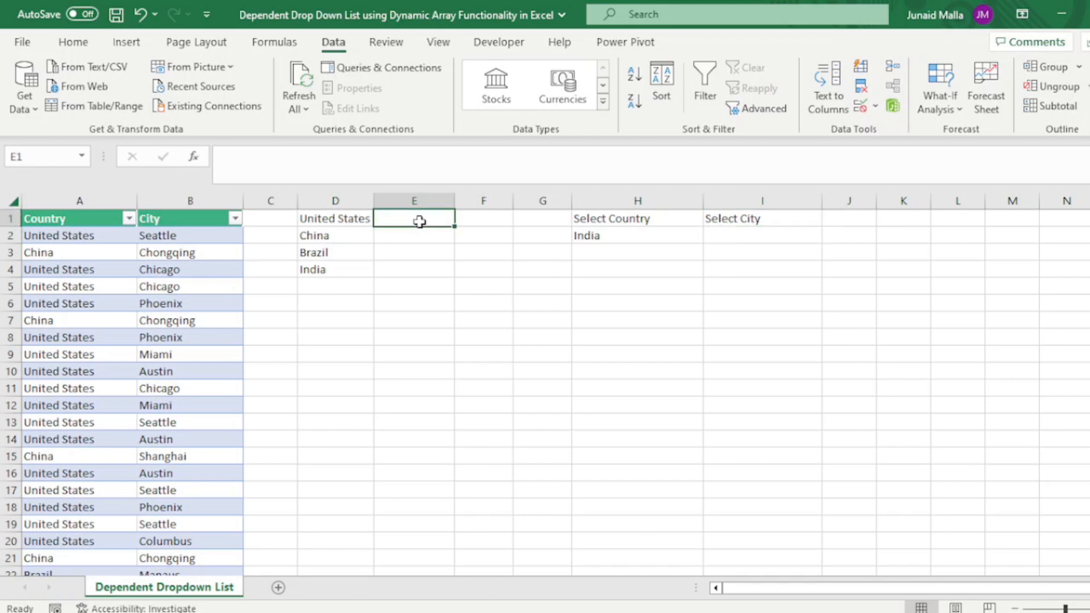
{"action": "type", "text": "=filter"}
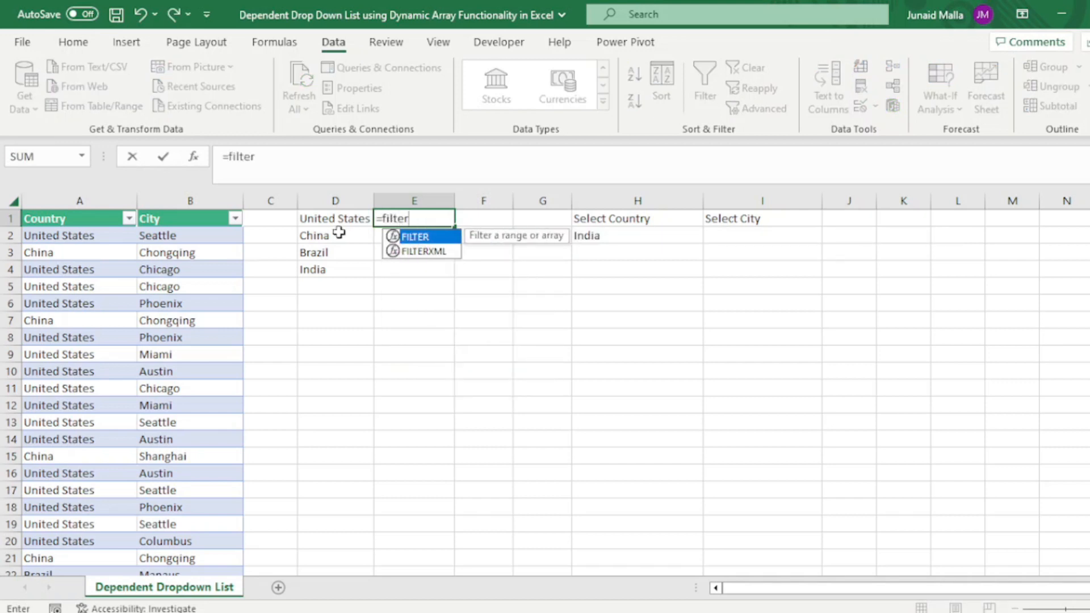
{"action": "type", "text": "("}
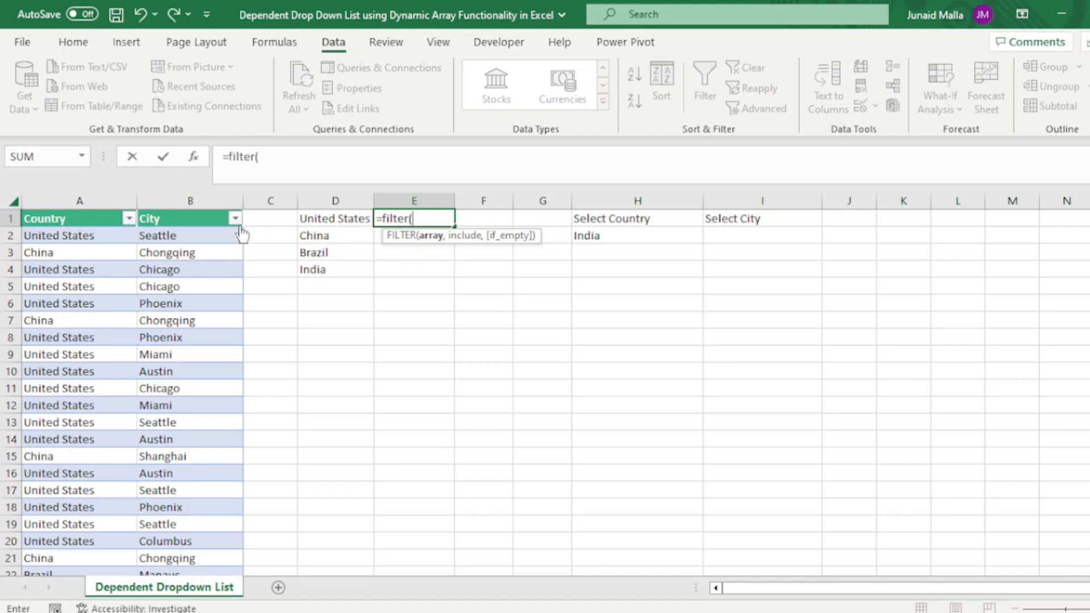
{"action": "left_click", "coordinate": [172, 233]}
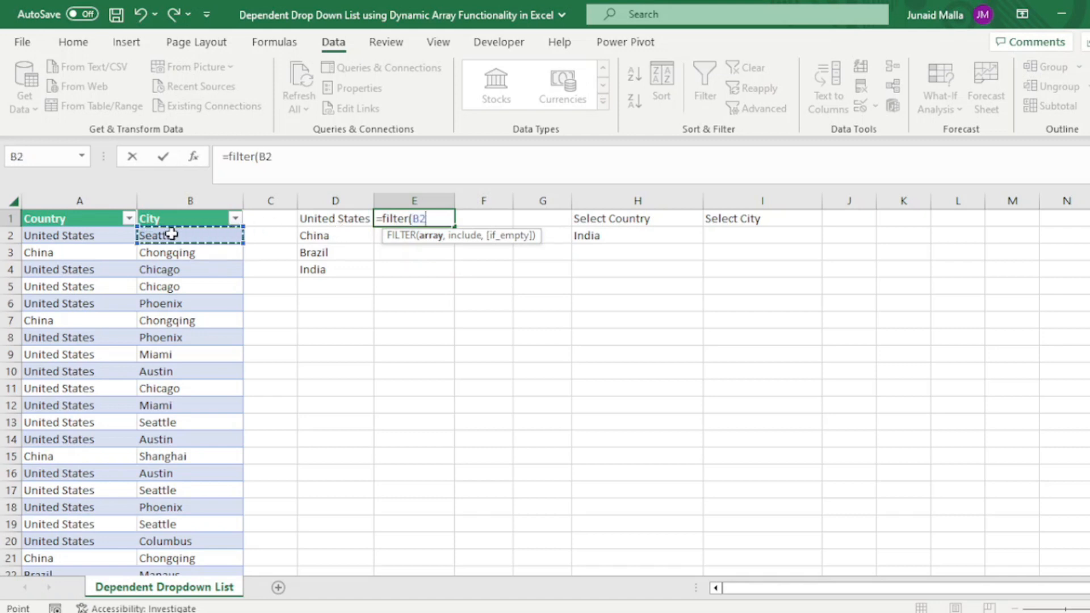
{"action": "key", "text": "shift+Down"}
{"action": "key", "text": "ctrl+shift+Down"}
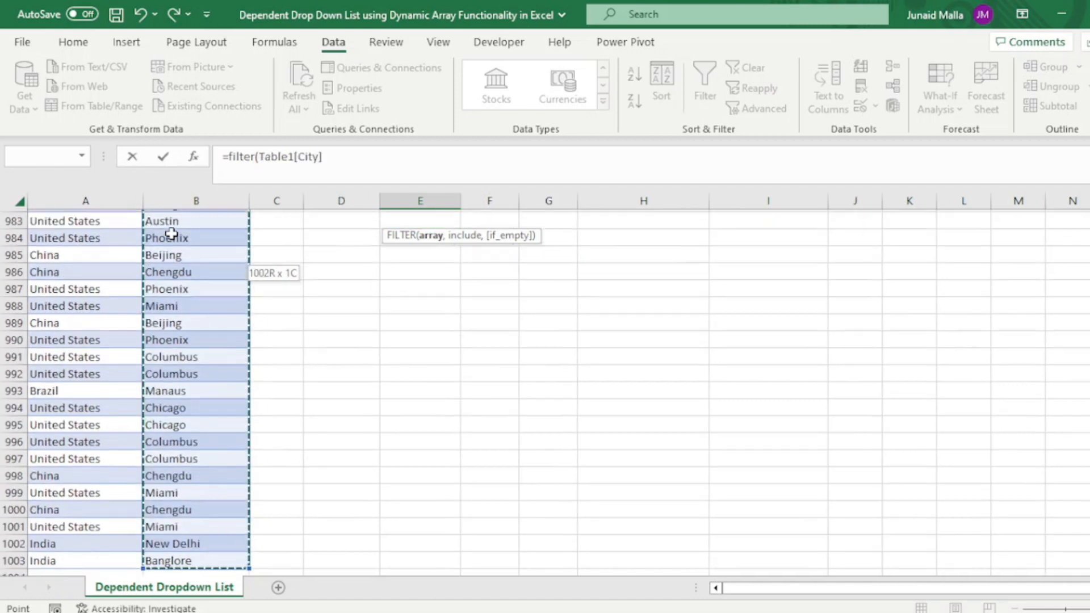
{"action": "scroll", "coordinate": [397, 280], "scroll_direction": "up", "scroll_amount": 7}
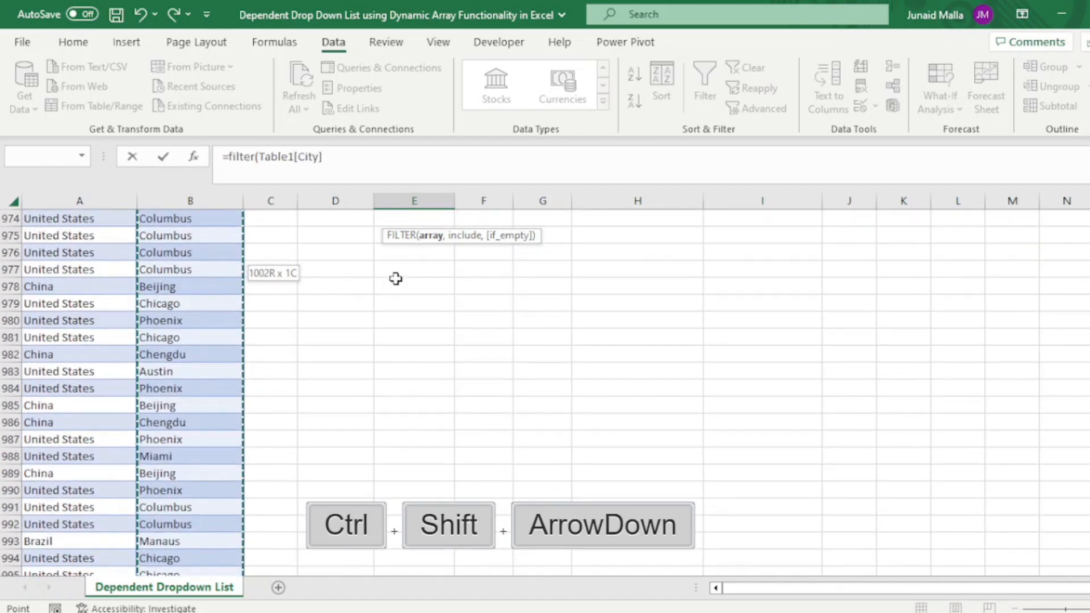
{"action": "left_click_drag", "start_coordinate": [1089, 552], "coordinate": [1089, 216]}
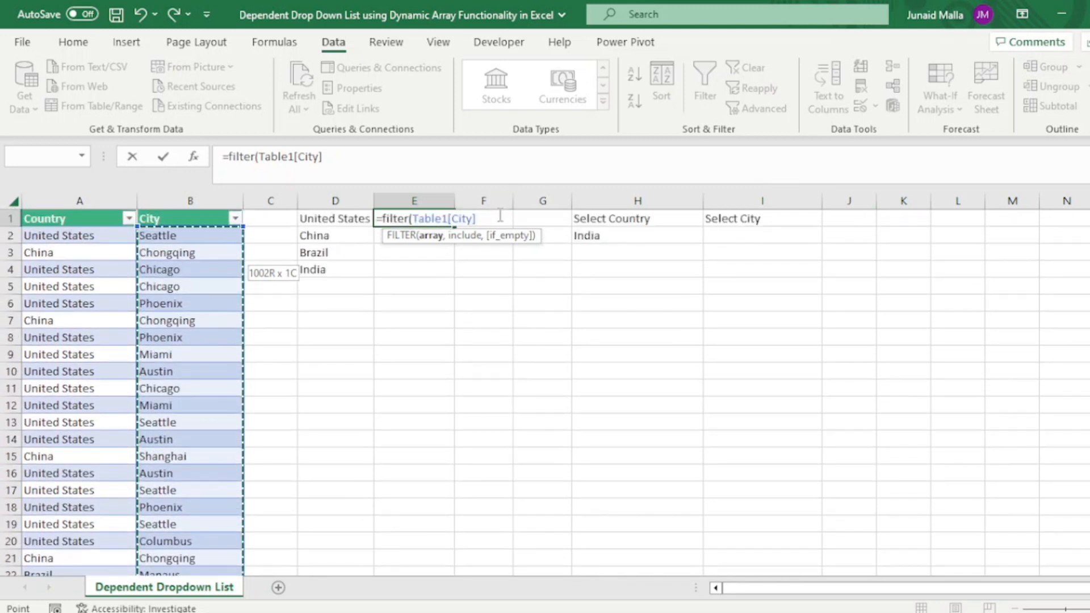
- Complete the E1 formula with the include condition Table1[Country]=H2, giving =FILTER(Table1[City],Table1[Country]=H2)
{"action": "type", "text": ","}
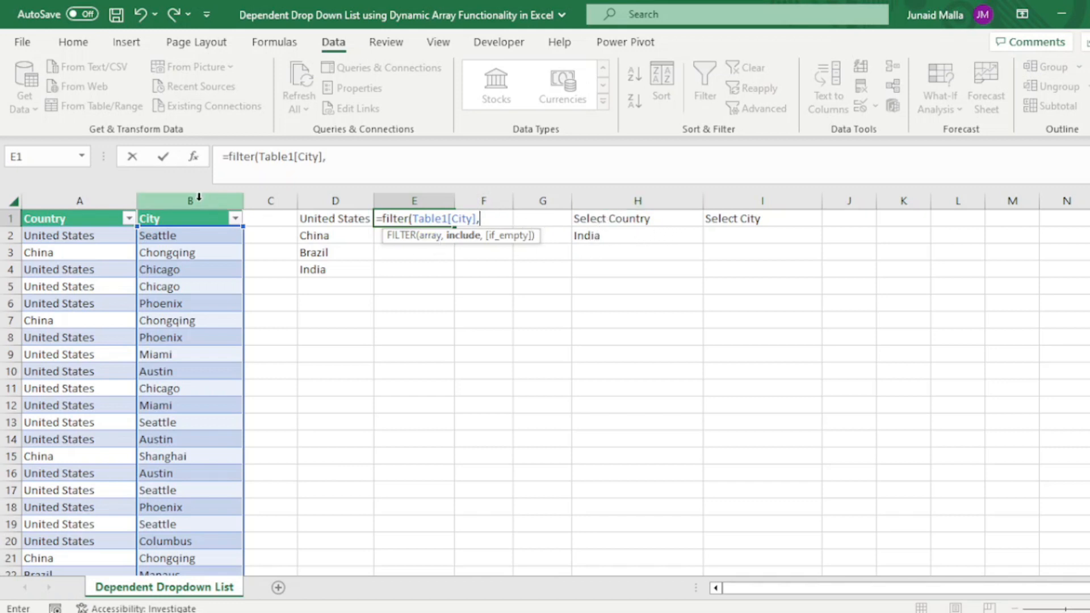
{"action": "left_click", "coordinate": [63, 235]}
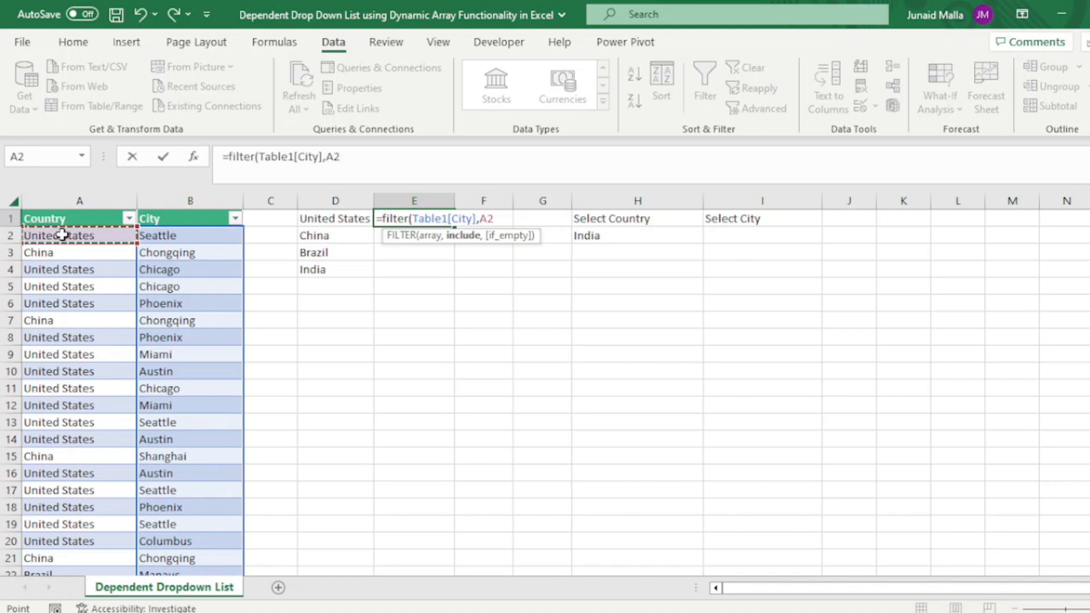
{"action": "key", "text": "ctrl+shift+Down"}
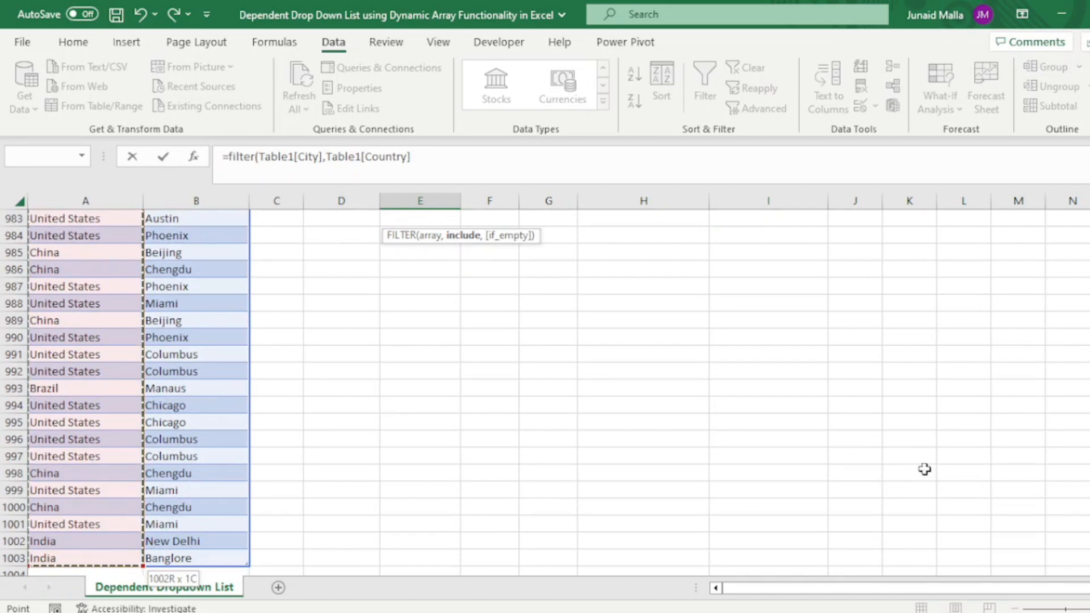
{"action": "scroll", "coordinate": [510, 286], "scroll_direction": "up", "scroll_amount": 20}
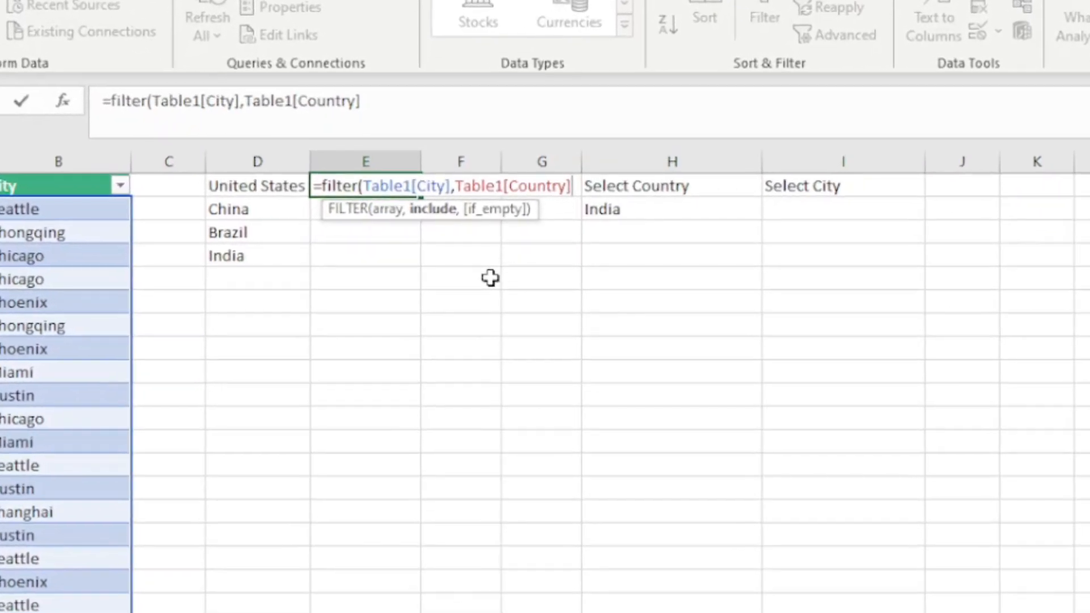
{"action": "type", "text": "="}
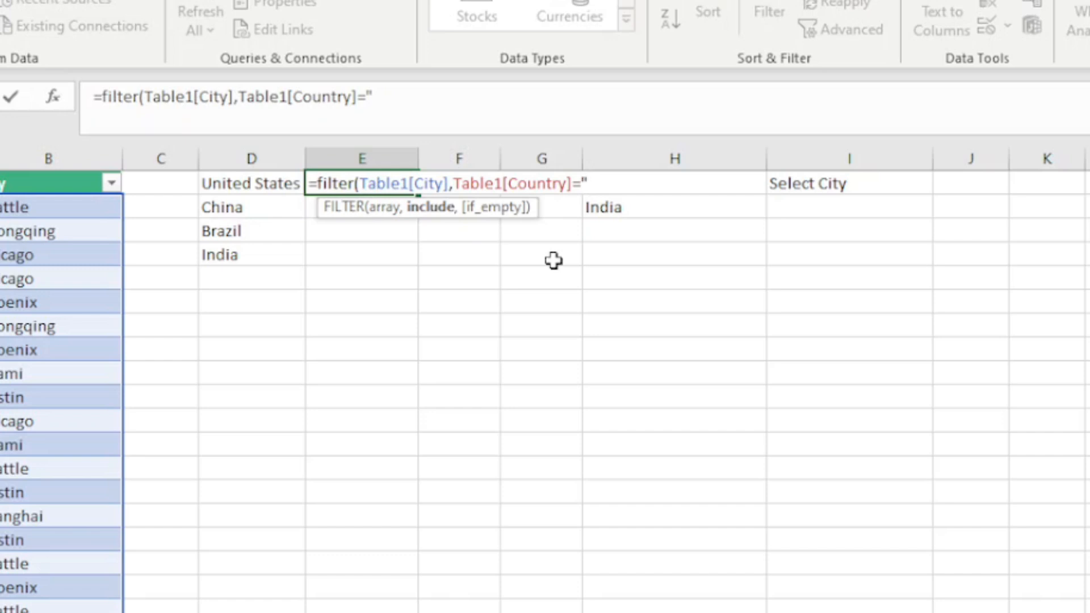
{"action": "left_click", "coordinate": [685, 211]}
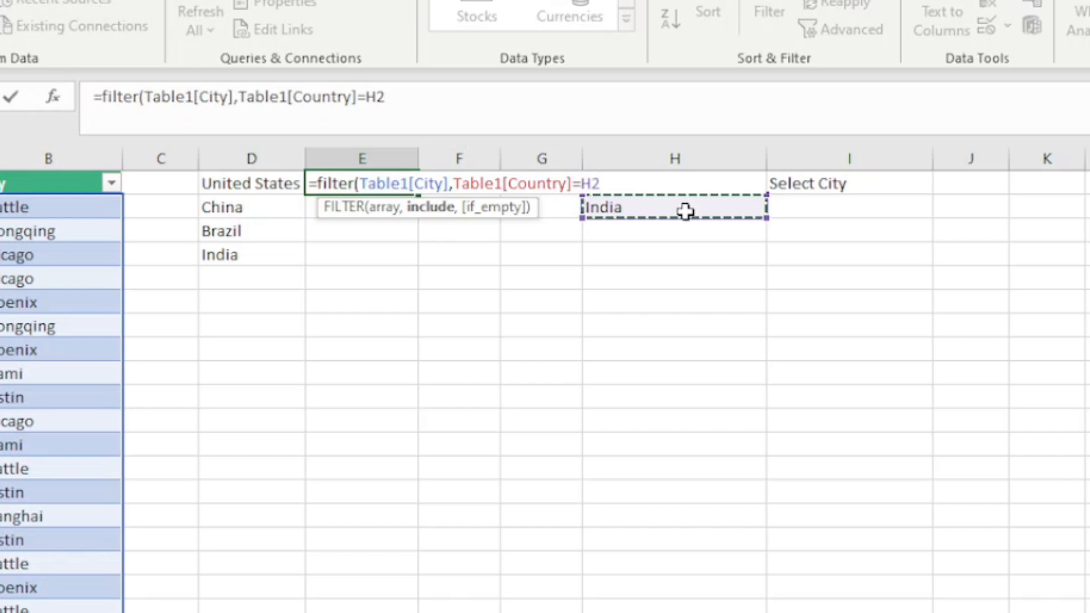
{"action": "type", "text": ")"}
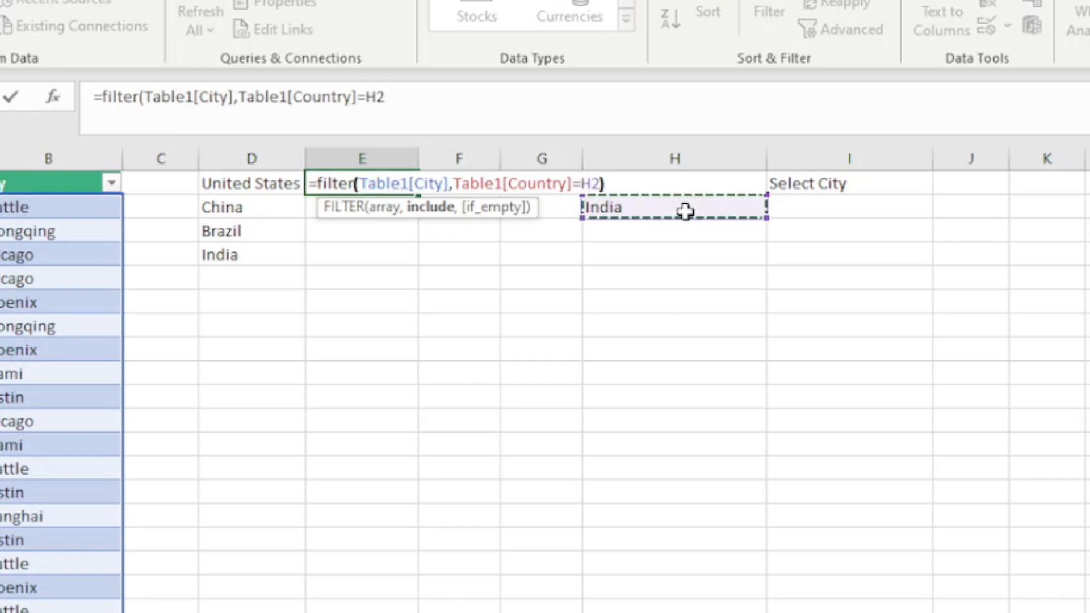
{"action": "key", "text": "Return"}
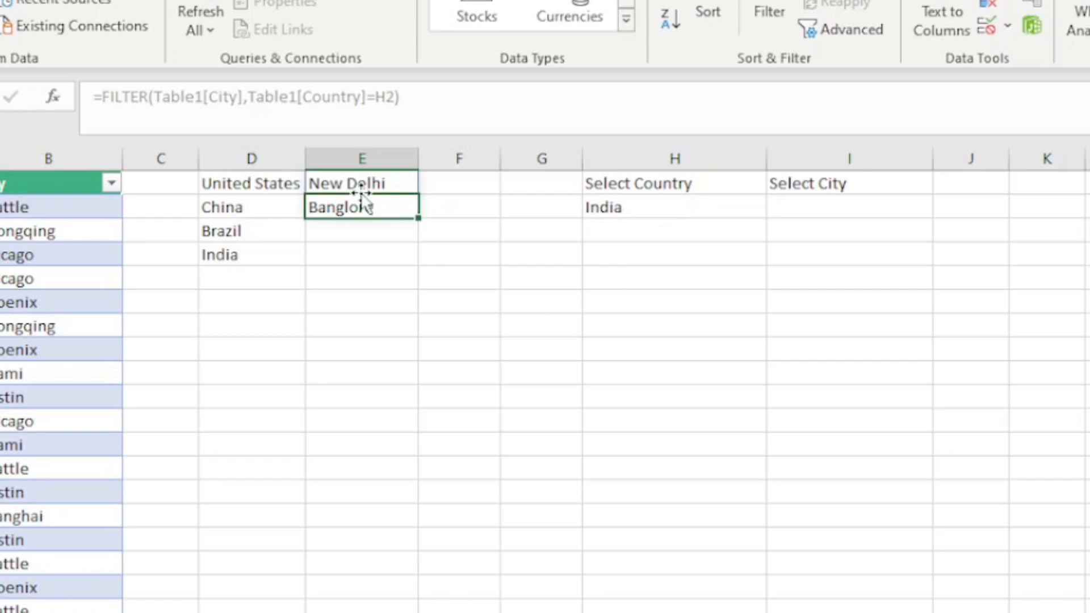
- Choose United States as the country in H2 and check the filtered cities in column E for duplicates
{"action": "left_click", "coordinate": [646, 207]}
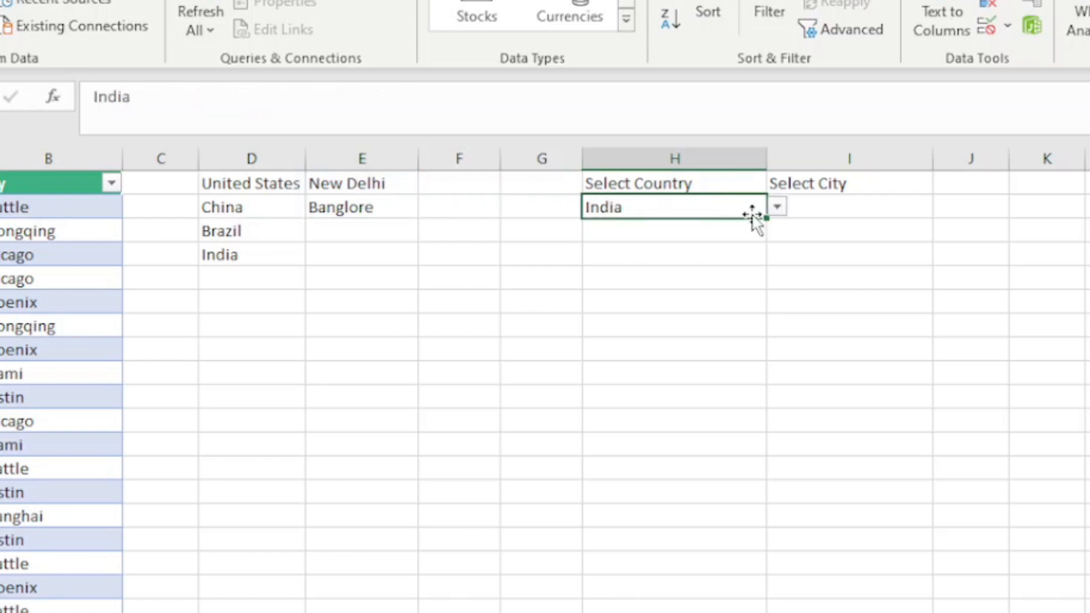
{"action": "left_click", "coordinate": [775, 207]}
{"action": "left_click", "coordinate": [670, 227]}
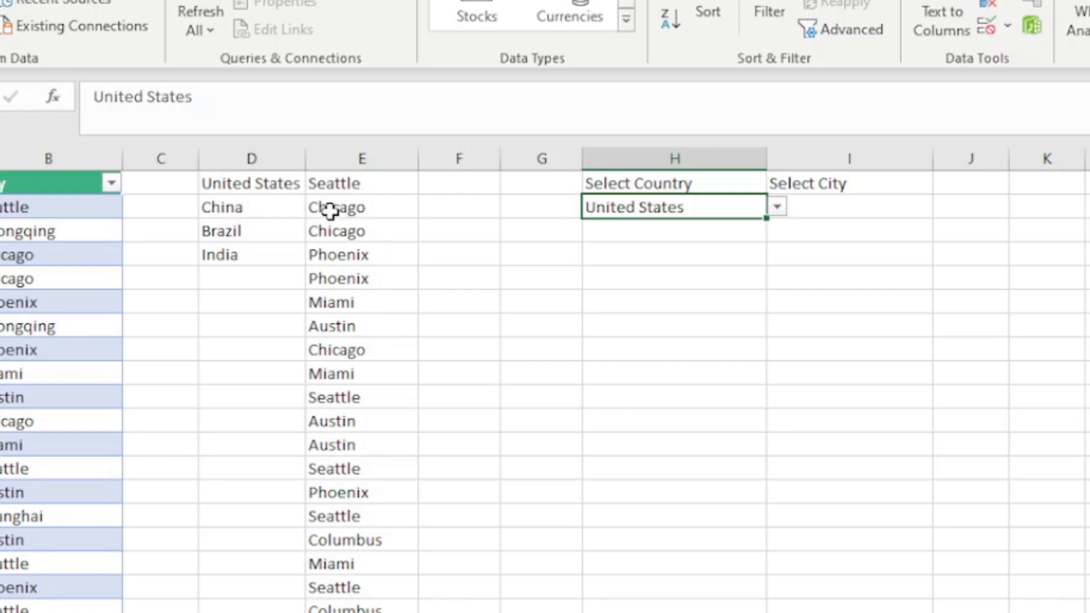
{"action": "left_click_drag", "start_coordinate": [331, 211], "coordinate": [341, 232]}
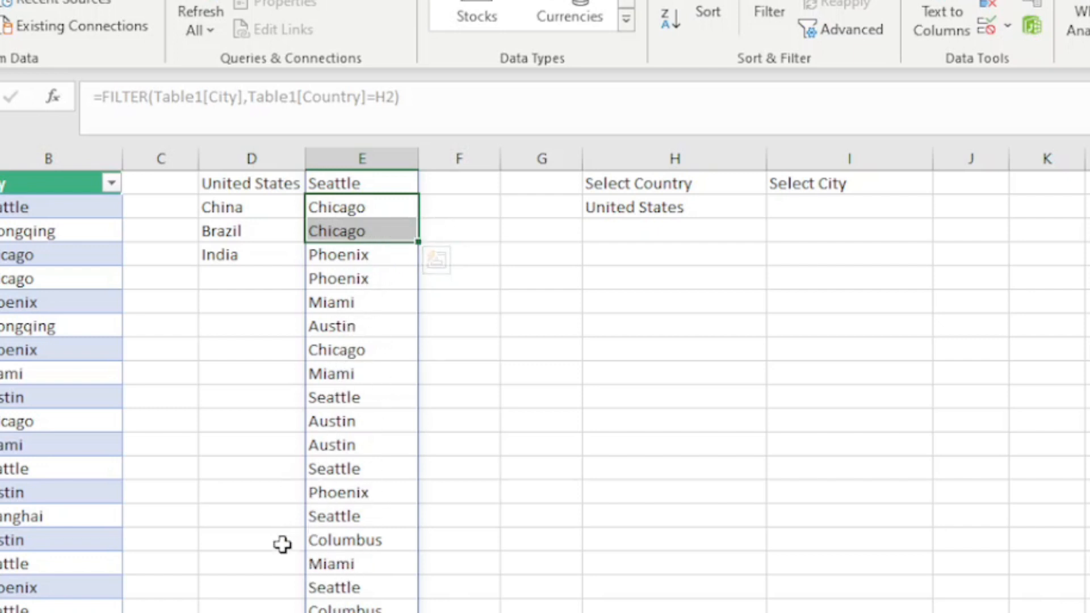
{"action": "left_click", "coordinate": [352, 210]}
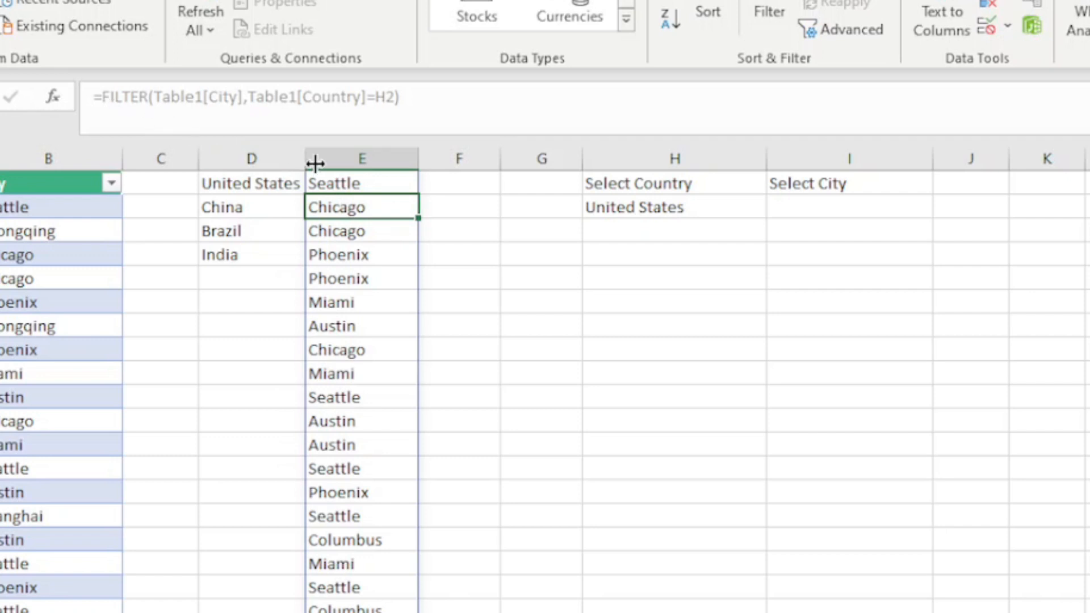
- Wrap the E1 formula in UNIQUE so it reads =UNIQUE(FILTER(Table1[City],Table1[Country]=H2))
{"action": "left_click", "coordinate": [353, 182]}
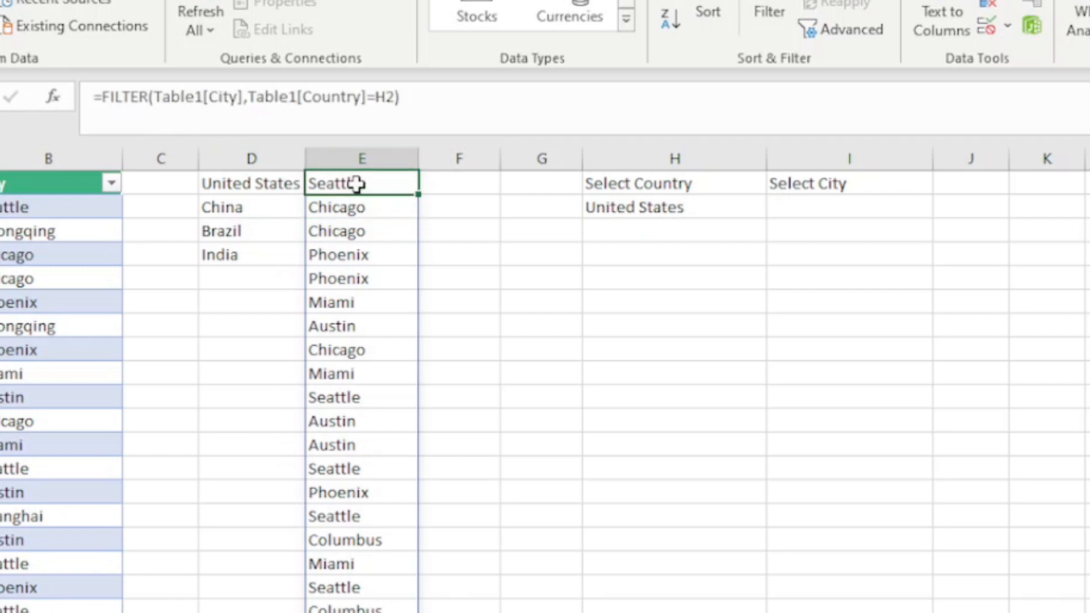
{"action": "left_click", "coordinate": [109, 102]}
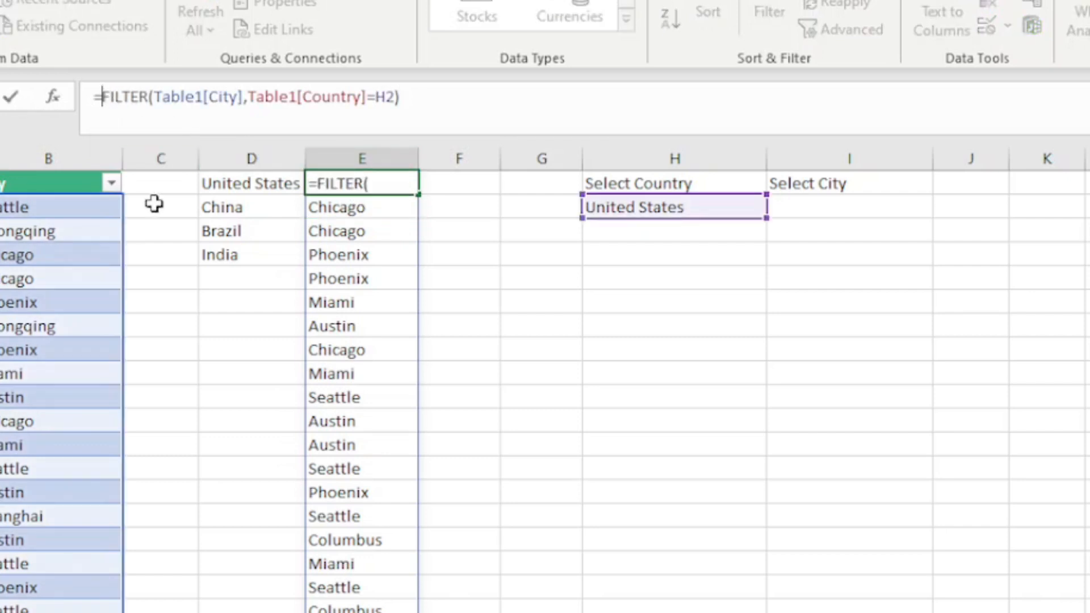
{"action": "type", "text": "uniq"}
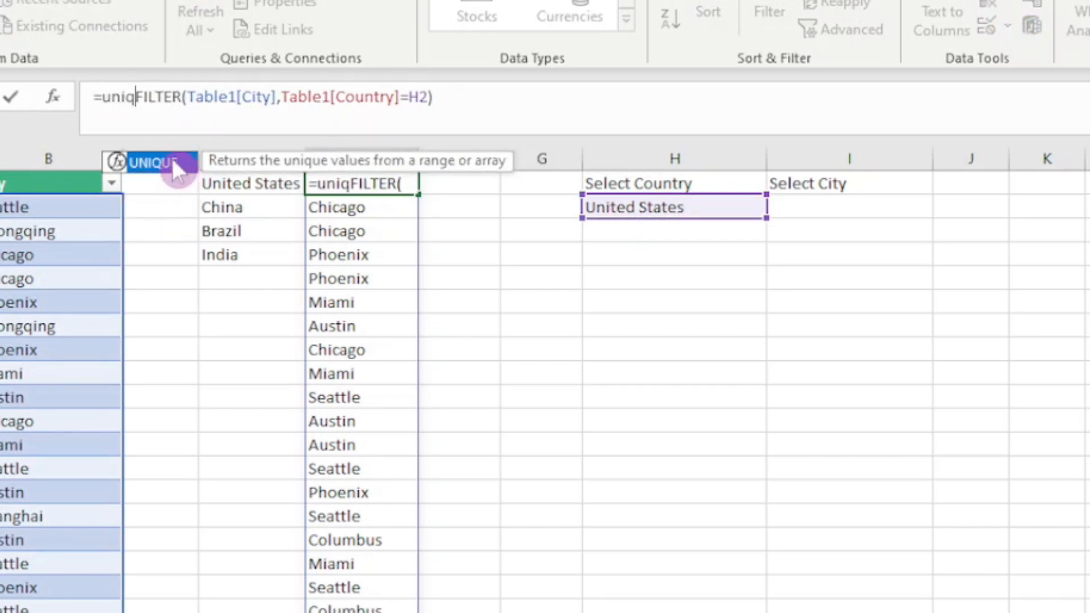
{"action": "double_click", "coordinate": [172, 164]}
{"action": "left_click", "coordinate": [478, 106]}
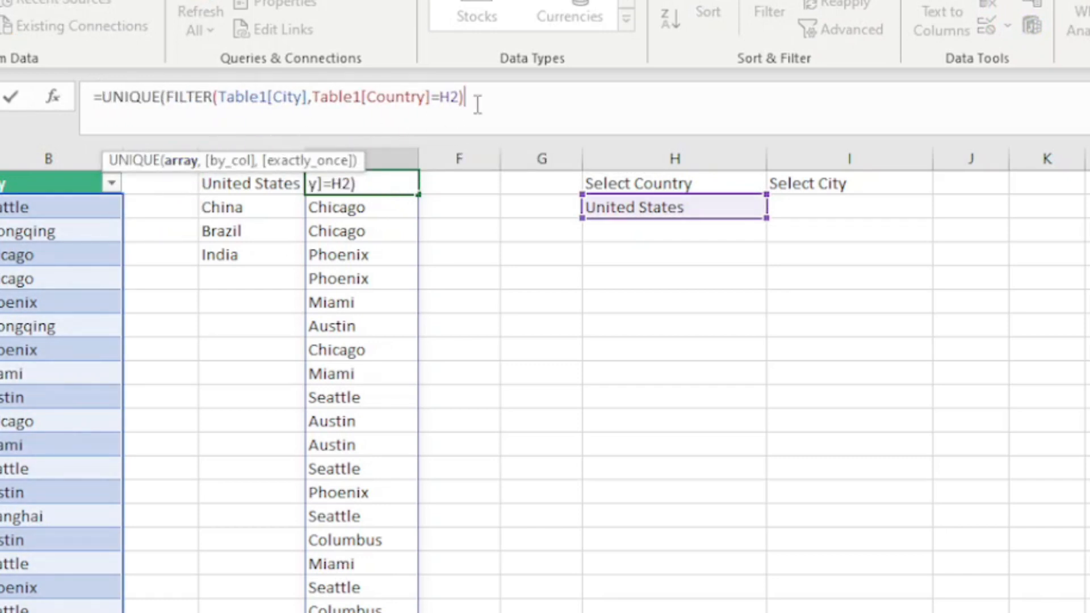
{"action": "type", "text": ")"}
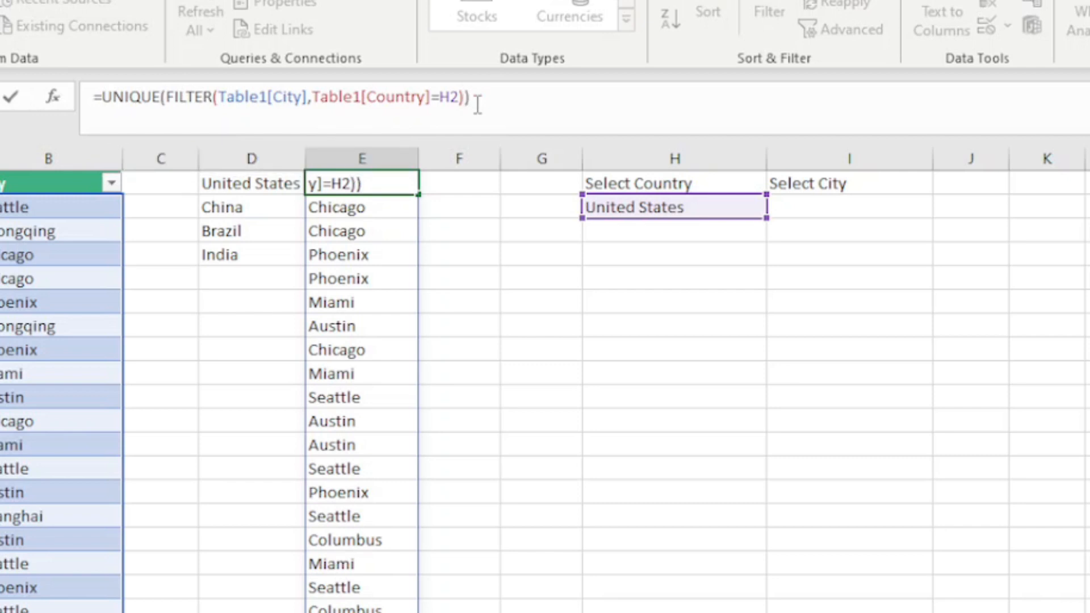
{"action": "key", "text": "Return"}
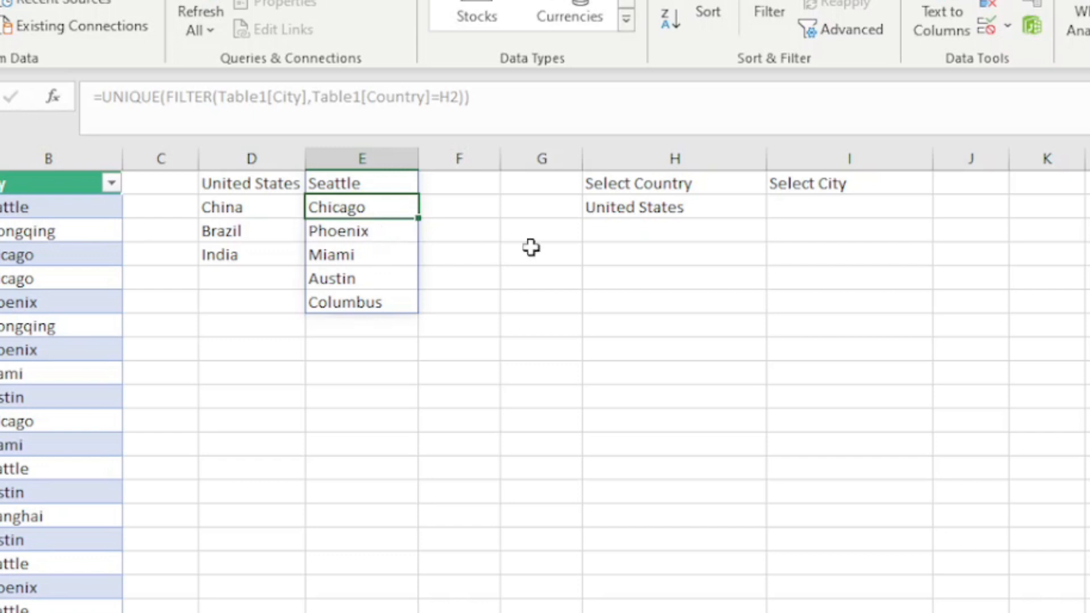
- Choose China as the country in H2 and check the distinct cities spilled from E1
{"action": "left_click", "coordinate": [661, 206]}
{"action": "left_click", "coordinate": [776, 214]}
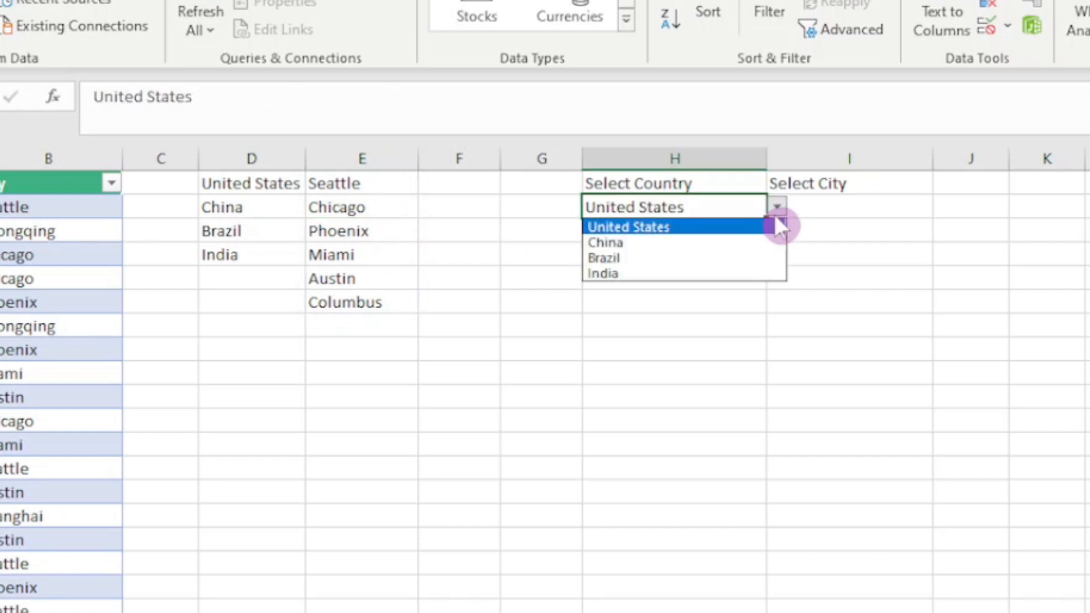
{"action": "left_click", "coordinate": [640, 242]}
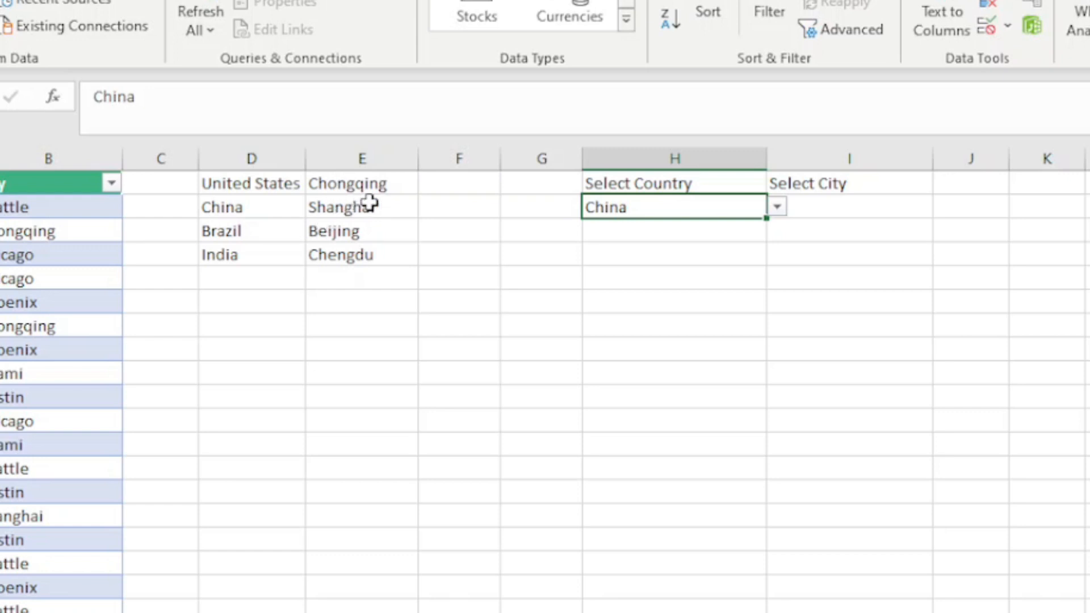
{"action": "left_click_drag", "start_coordinate": [336, 185], "coordinate": [341, 253]}
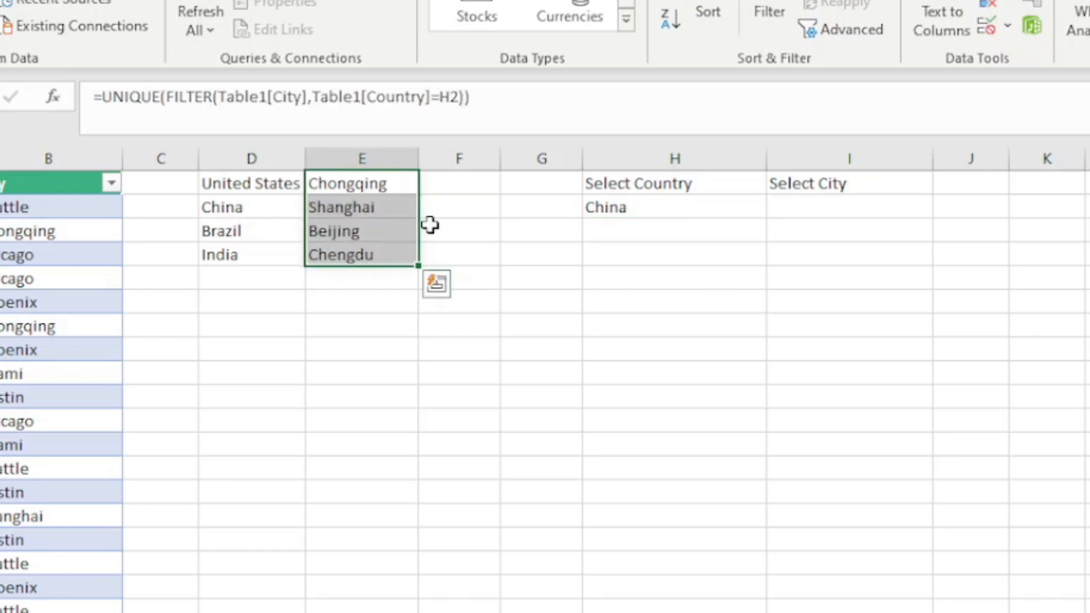
- Set the data validation of cell I2, under Select City, to a list with the spilled range =$E$1# as source
{"action": "left_click", "coordinate": [819, 206]}
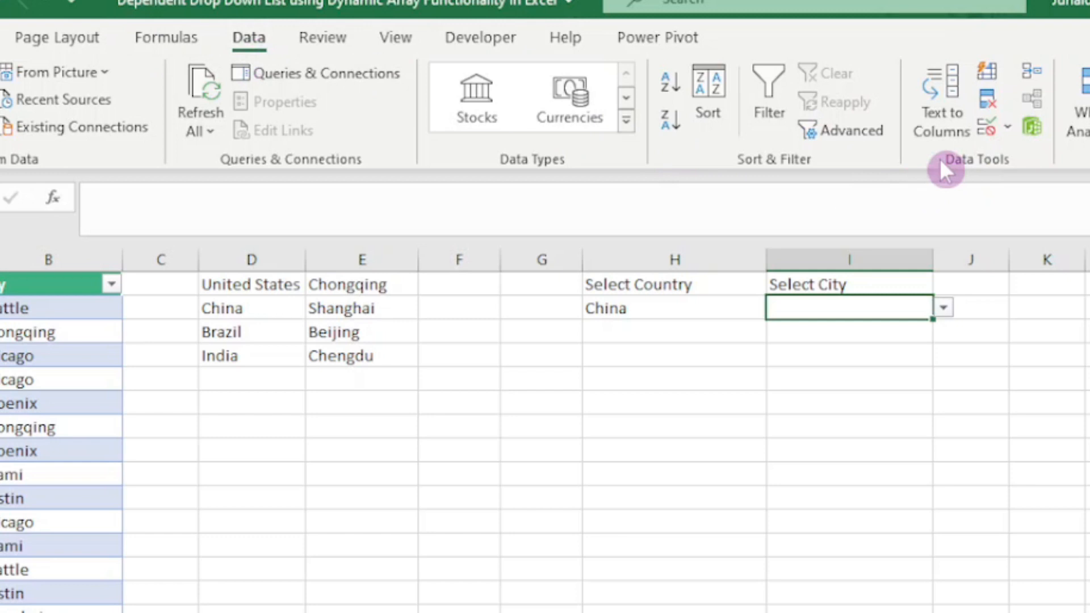
{"action": "left_click", "coordinate": [986, 126]}
{"action": "left_click", "coordinate": [784, 304]}
{"action": "left_click_drag", "start_coordinate": [784, 309], "coordinate": [707, 303]}
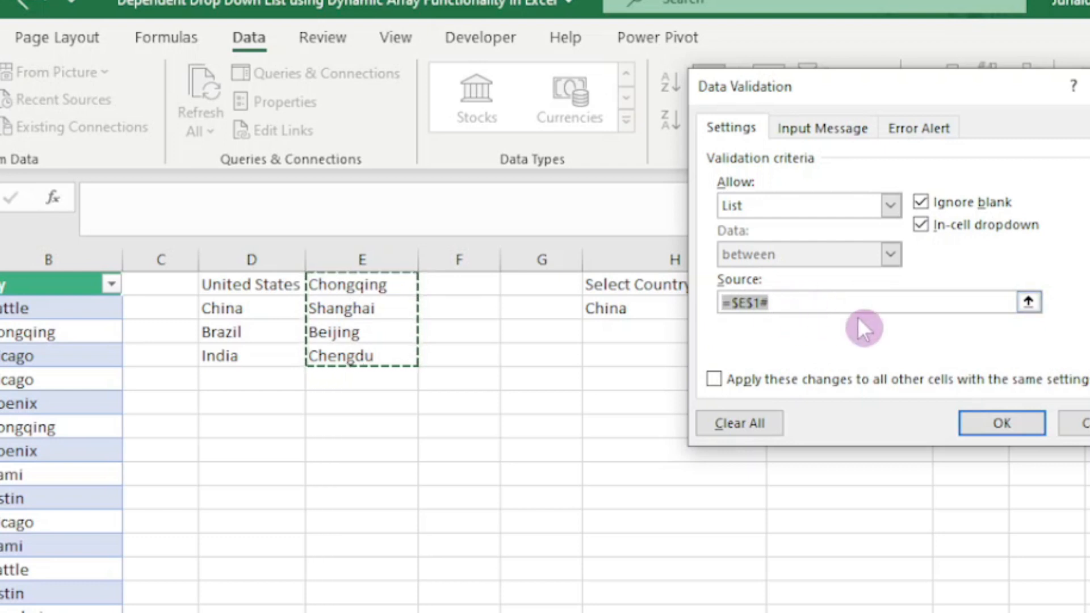
{"action": "left_click", "coordinate": [365, 285]}
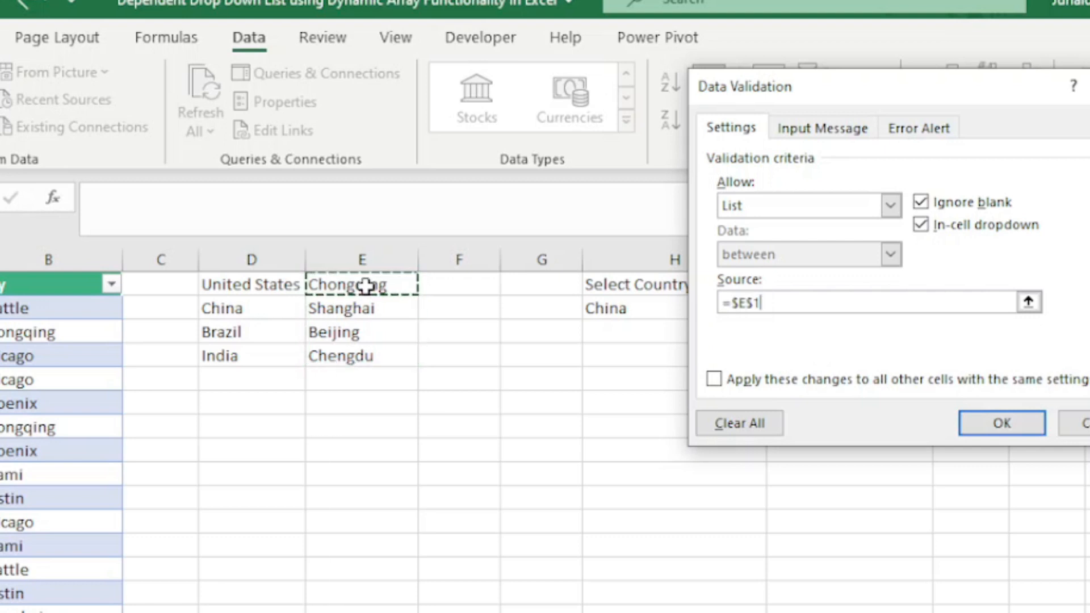
{"action": "left_click", "coordinate": [769, 310]}
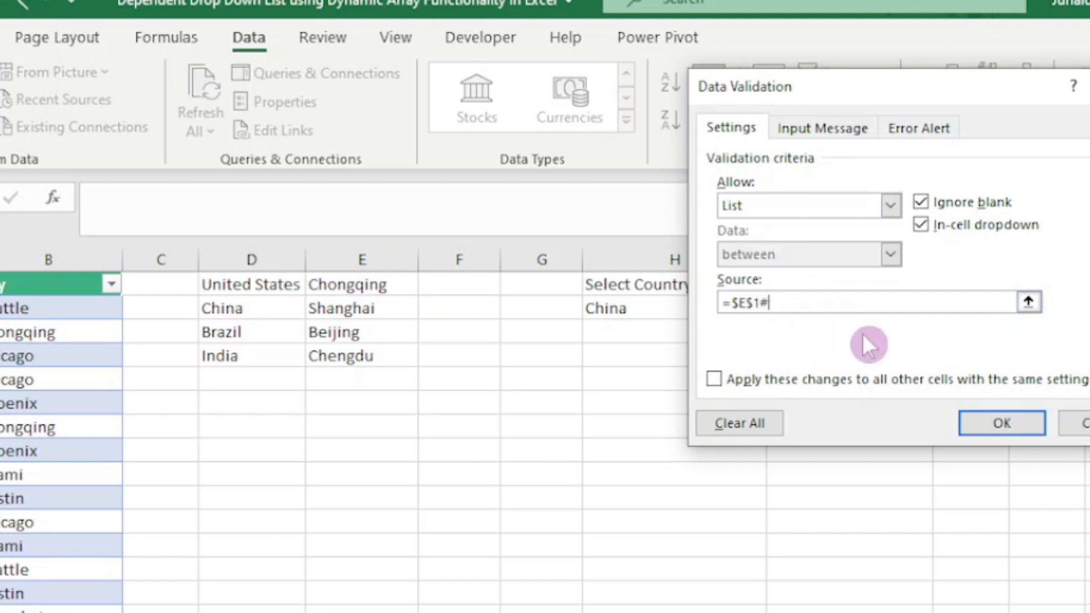
{"action": "left_click", "coordinate": [1000, 430]}
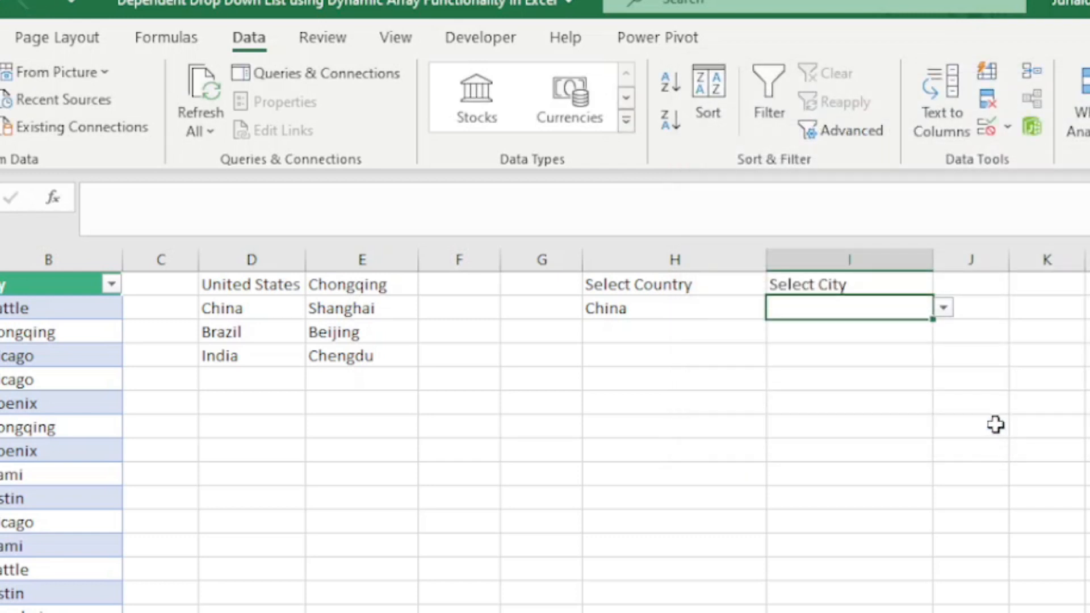
- Test the dependent drop-downs by choosing Shanghai in I2 for China, and India in H2 with Banglore in I2
{"action": "left_click", "coordinate": [949, 306]}
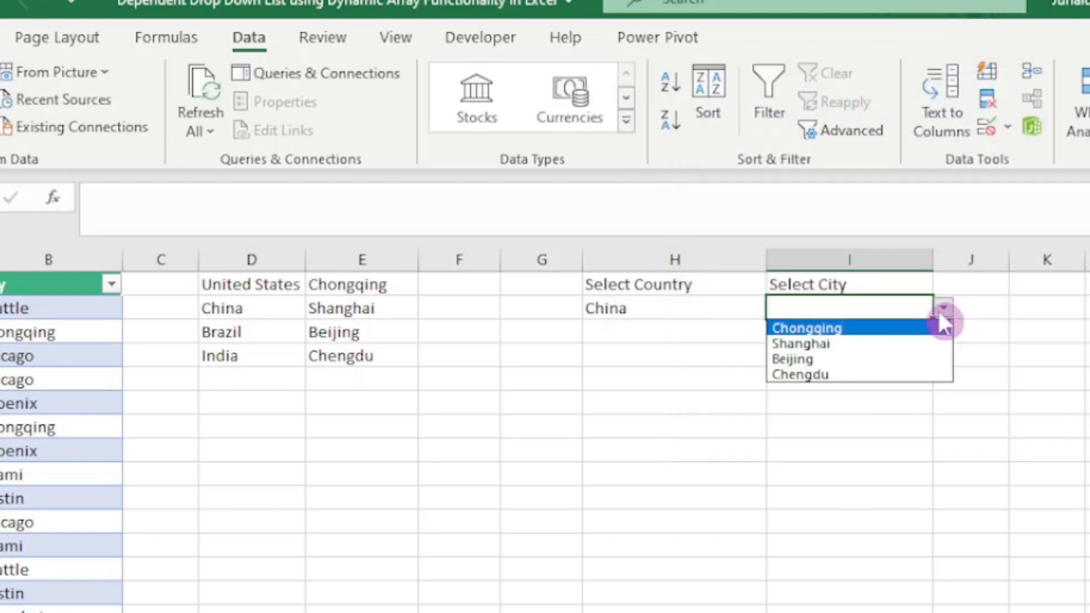
{"action": "left_click", "coordinate": [890, 347]}
{"action": "left_click", "coordinate": [662, 312]}
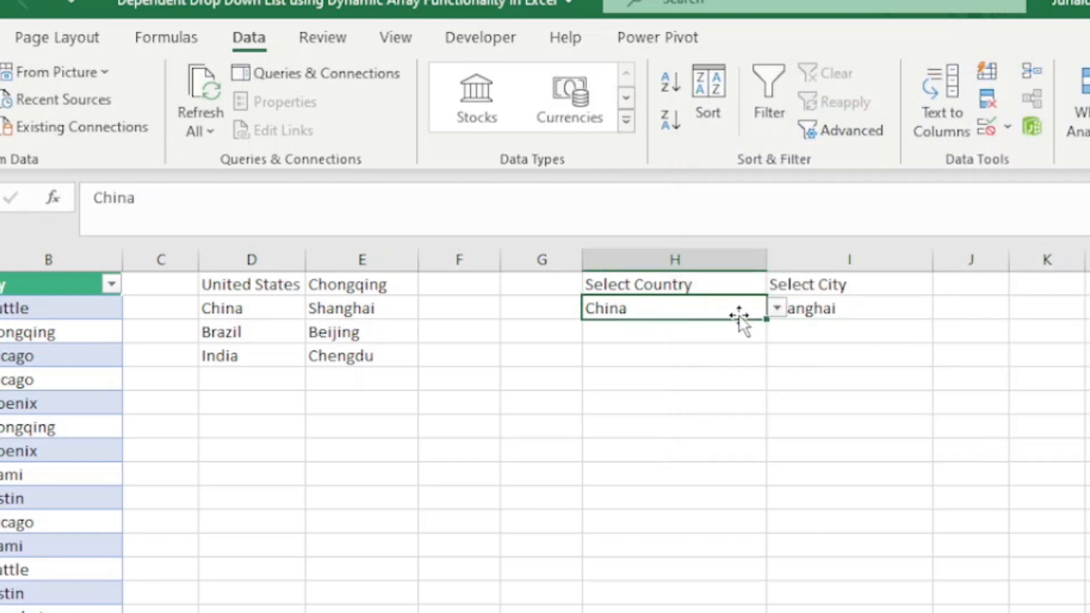
{"action": "left_click", "coordinate": [772, 307]}
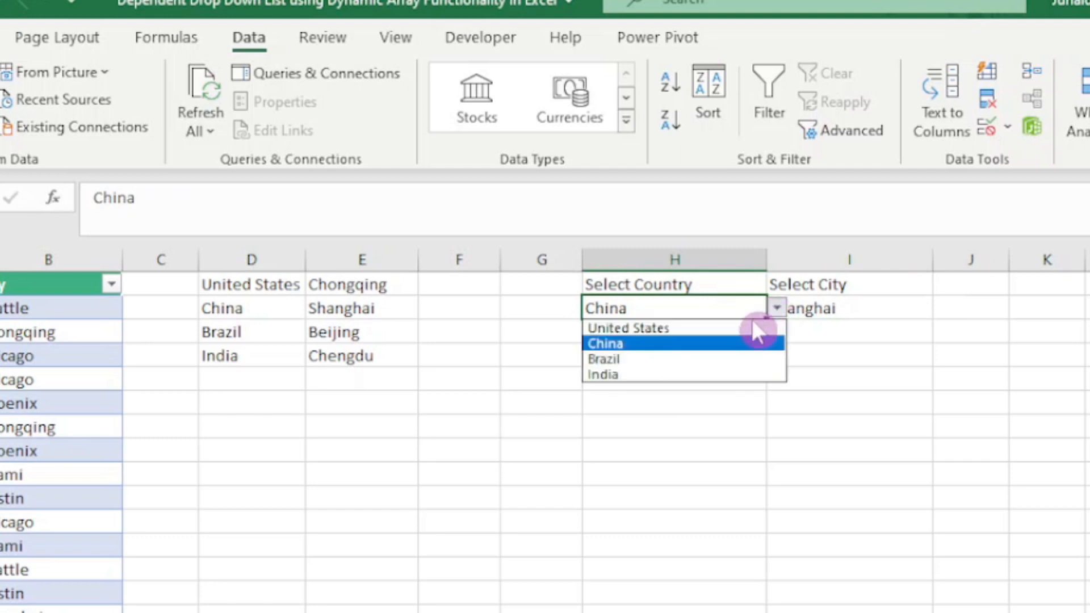
{"action": "left_click", "coordinate": [659, 375]}
{"action": "left_click", "coordinate": [847, 309]}
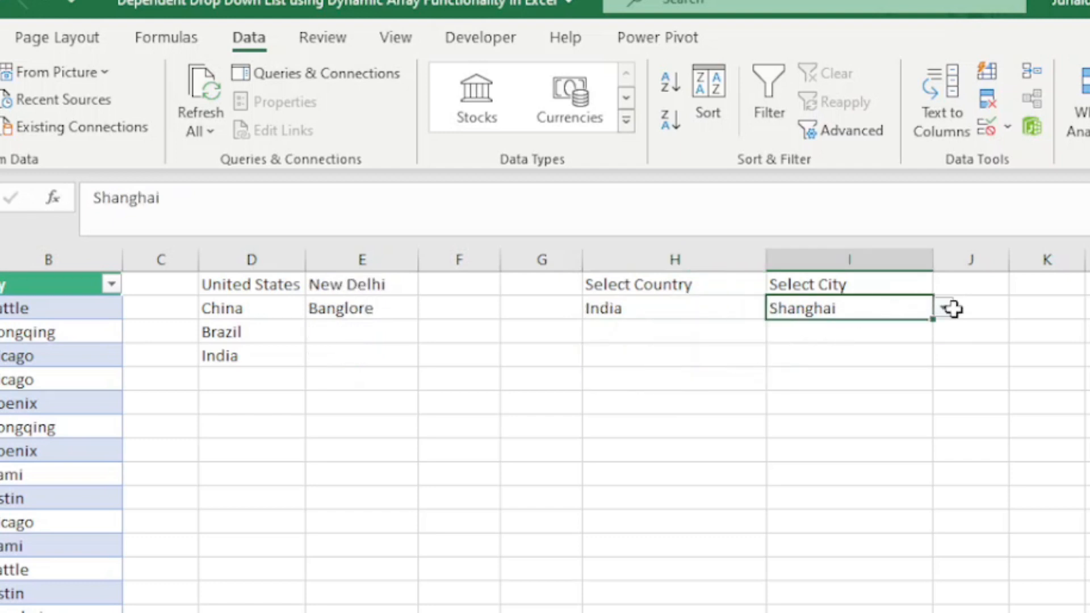
{"action": "left_click", "coordinate": [944, 308]}
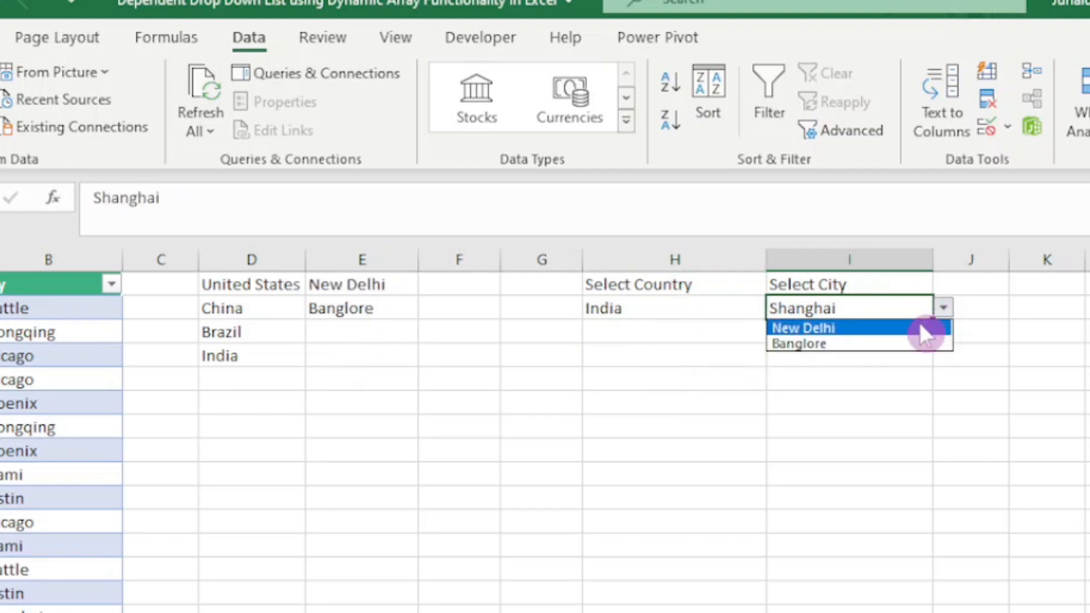
{"action": "left_click", "coordinate": [872, 342]}
- Choose United States as the country in H2 and Phoenix as the city in I2
{"action": "left_click", "coordinate": [749, 313]}
{"action": "left_click", "coordinate": [777, 307]}
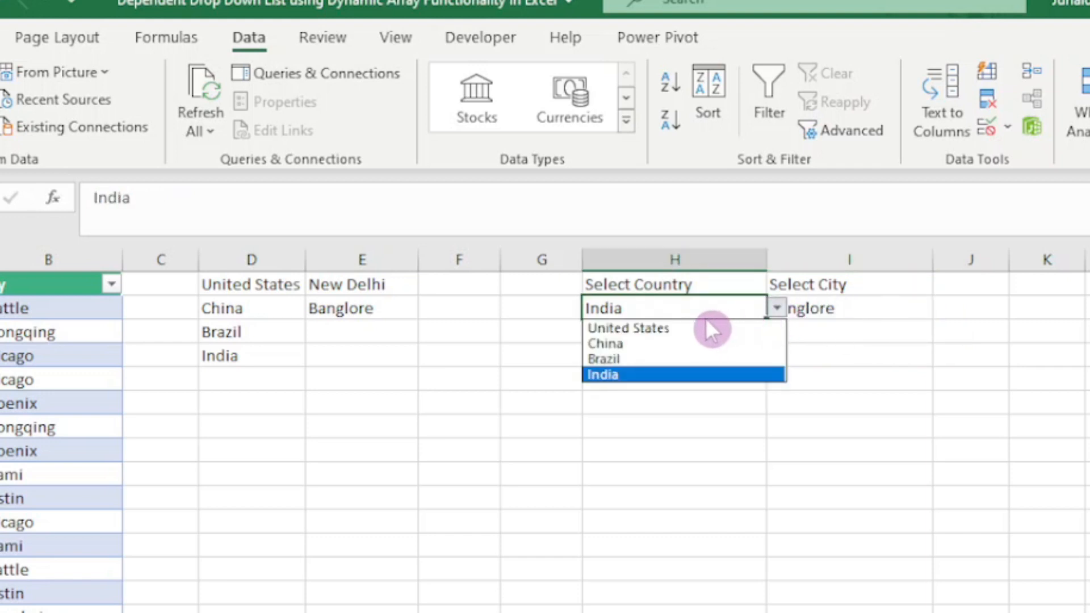
{"action": "left_click", "coordinate": [674, 329]}
{"action": "left_click", "coordinate": [903, 311]}
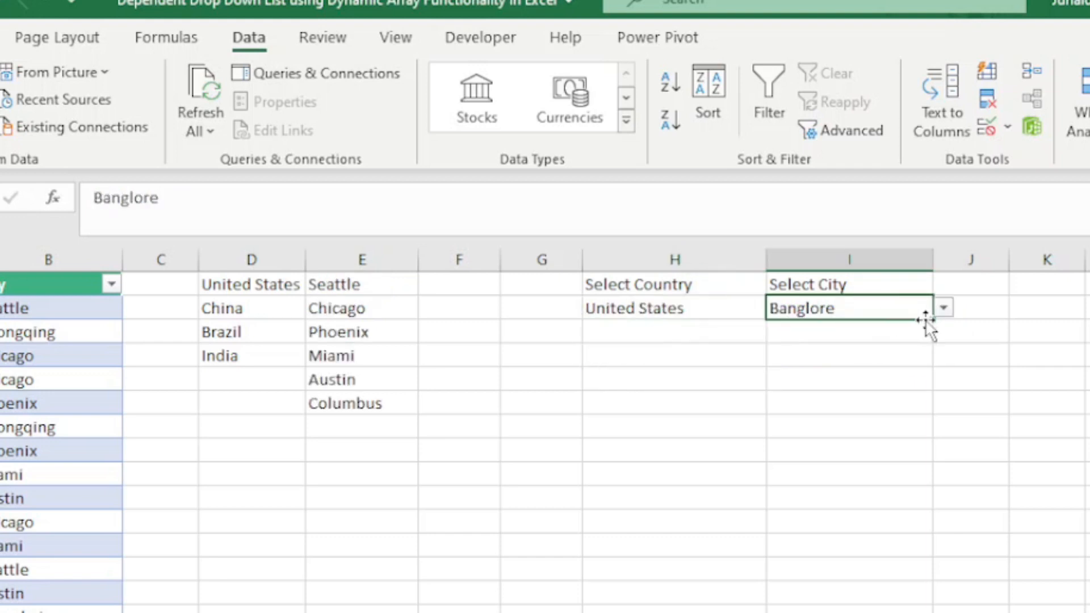
{"action": "left_click", "coordinate": [942, 309]}
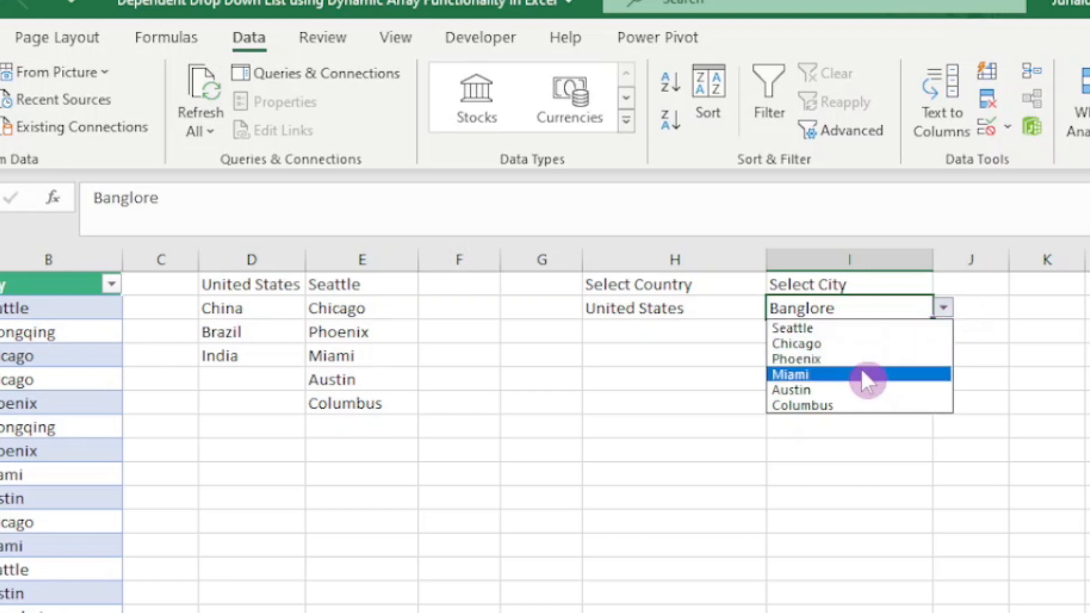
{"action": "left_click", "coordinate": [839, 363]}
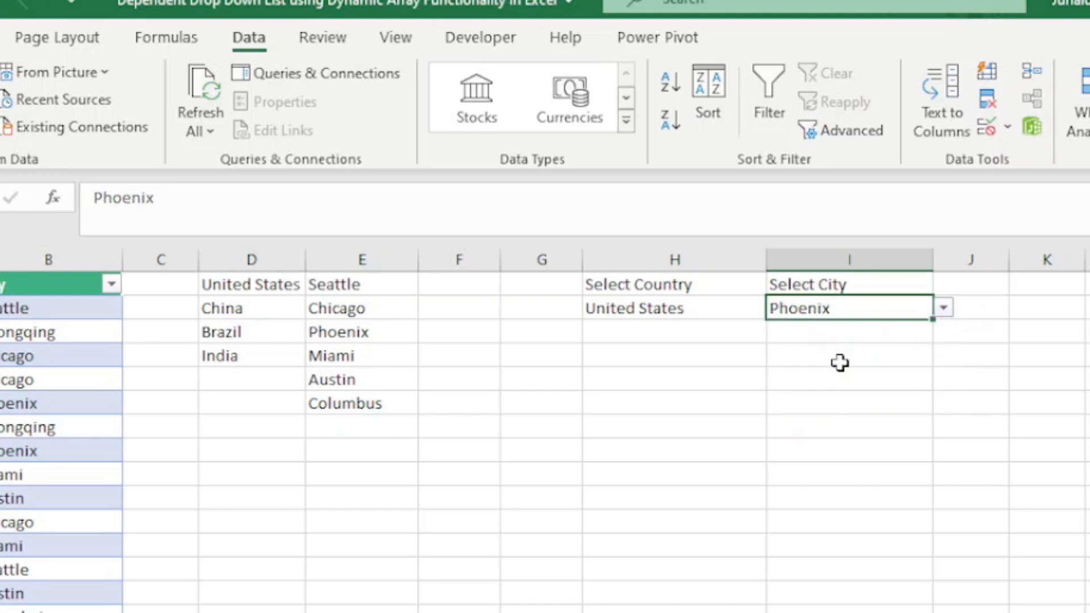
- Check the order of the entries in the country drop-down of H2 without changing the selection
{"action": "left_click", "coordinate": [610, 311]}
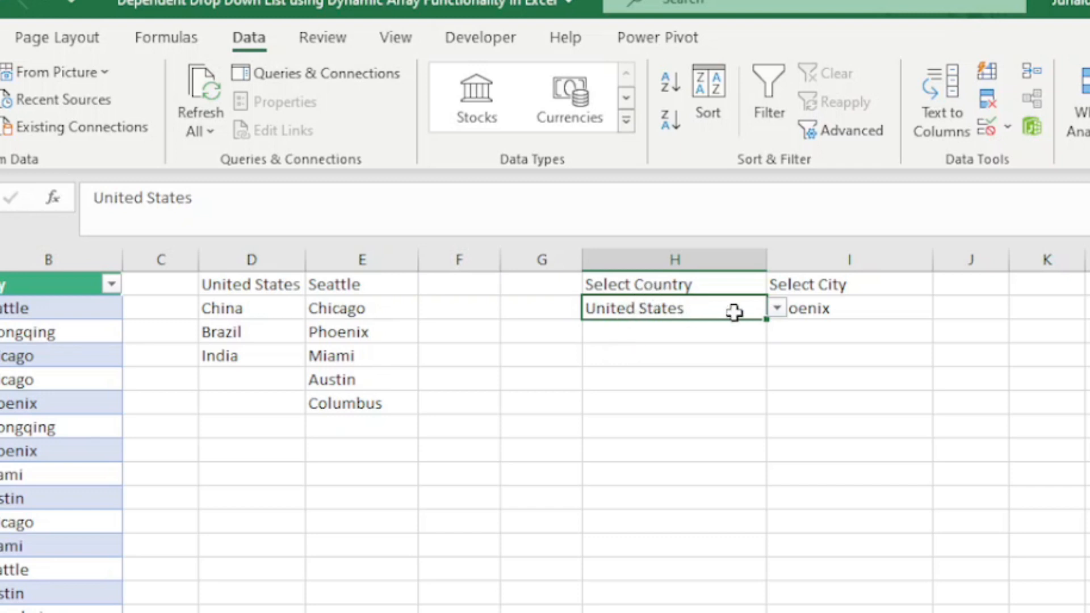
{"action": "left_click", "coordinate": [778, 307]}
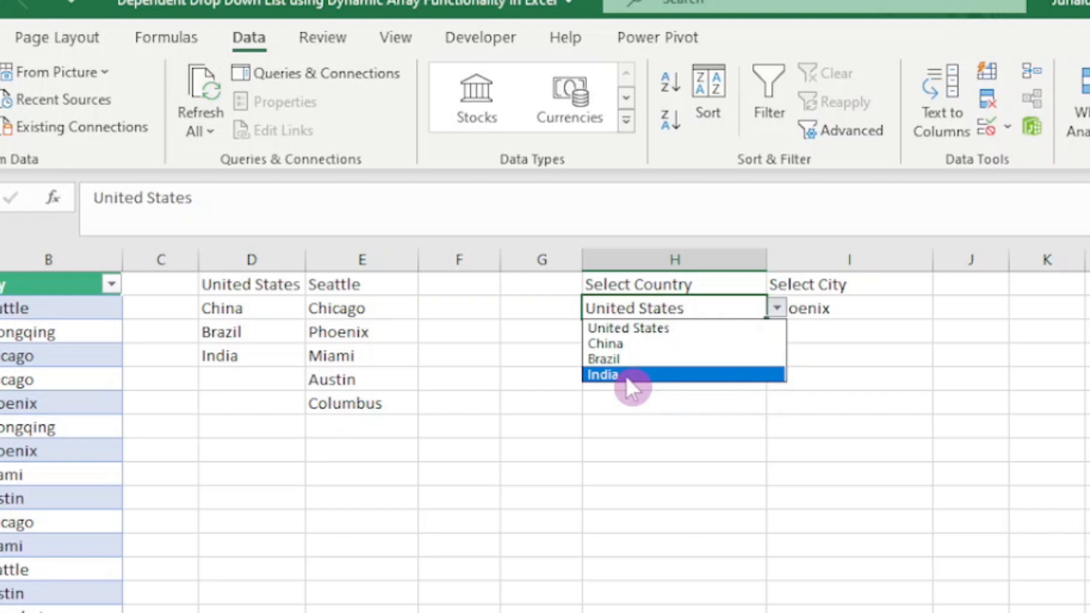
{"action": "left_click", "coordinate": [691, 308]}
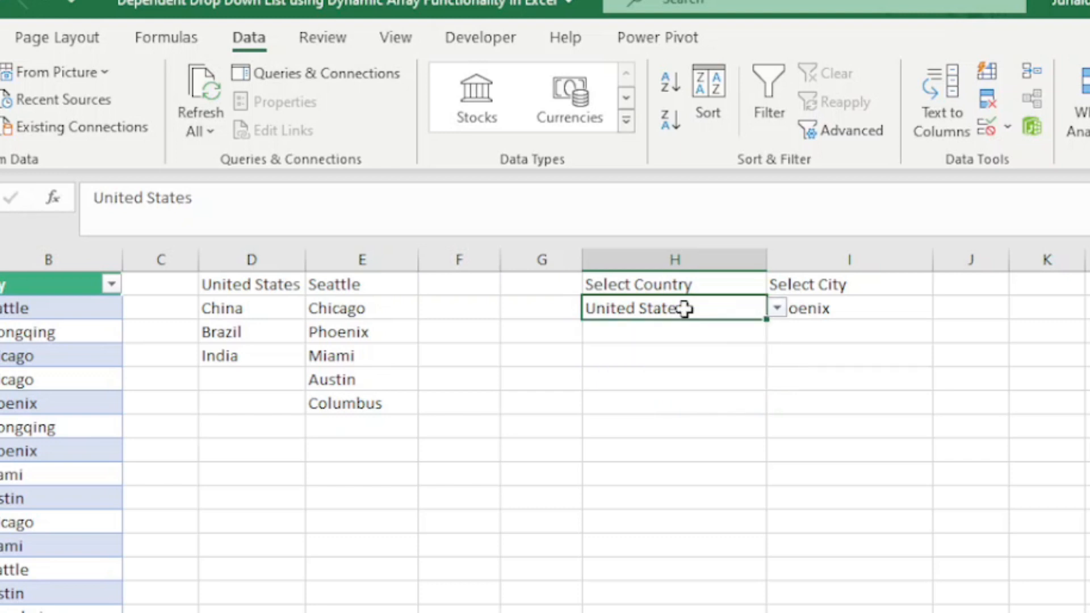
- Wrap the D1 formula in SORT with ascending order so it reads =SORT(UNIQUE(Table1[Country]),,1)
{"action": "left_click", "coordinate": [221, 287]}
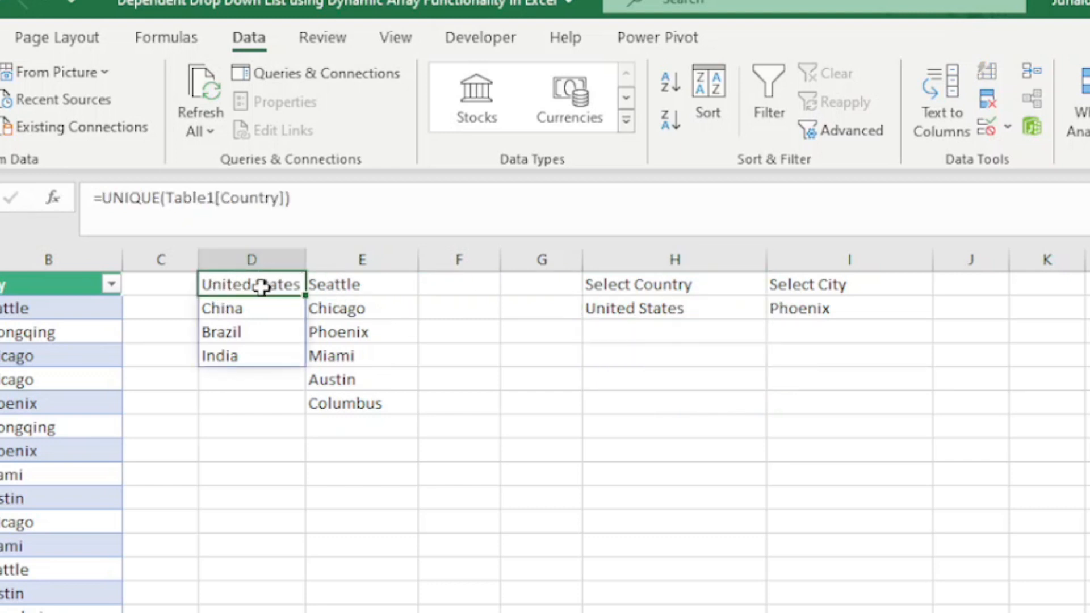
{"action": "left_click", "coordinate": [106, 198]}
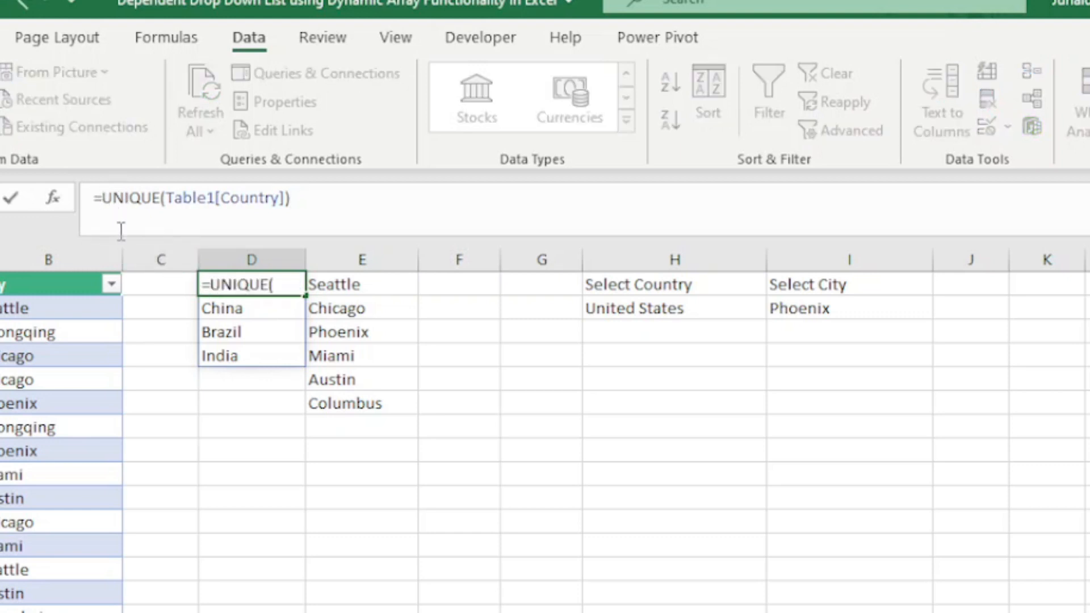
{"action": "type", "text": "sort("}
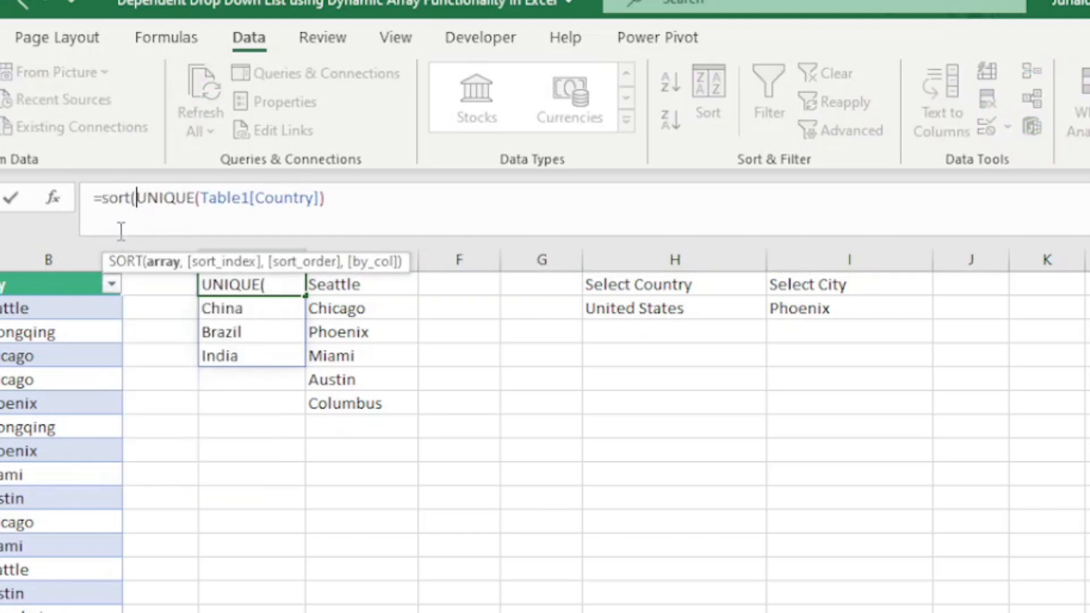
{"action": "left_click", "coordinate": [348, 200]}
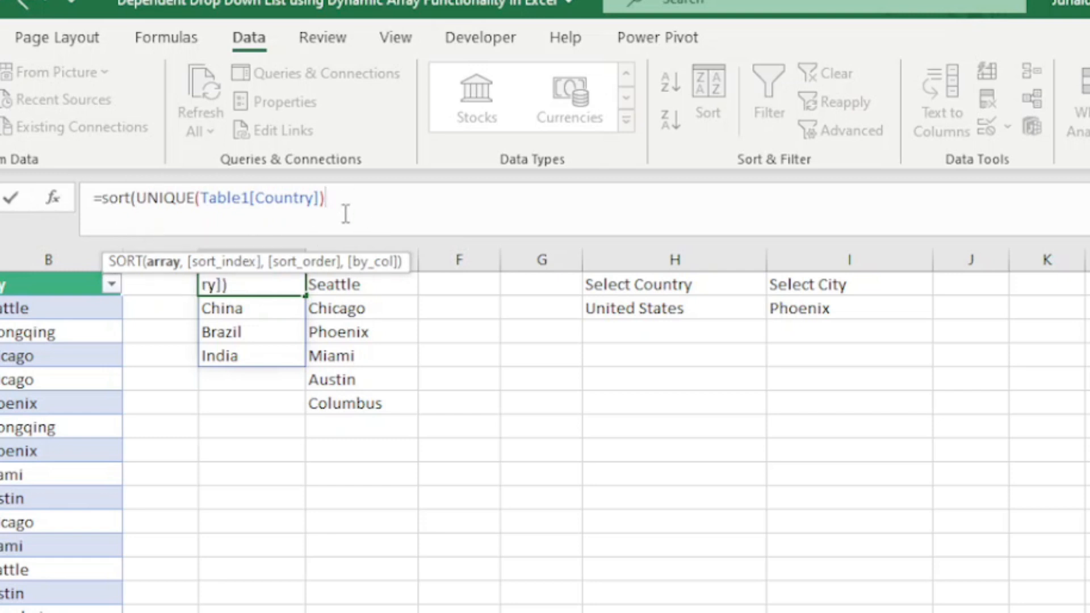
{"action": "type", "text": ","}
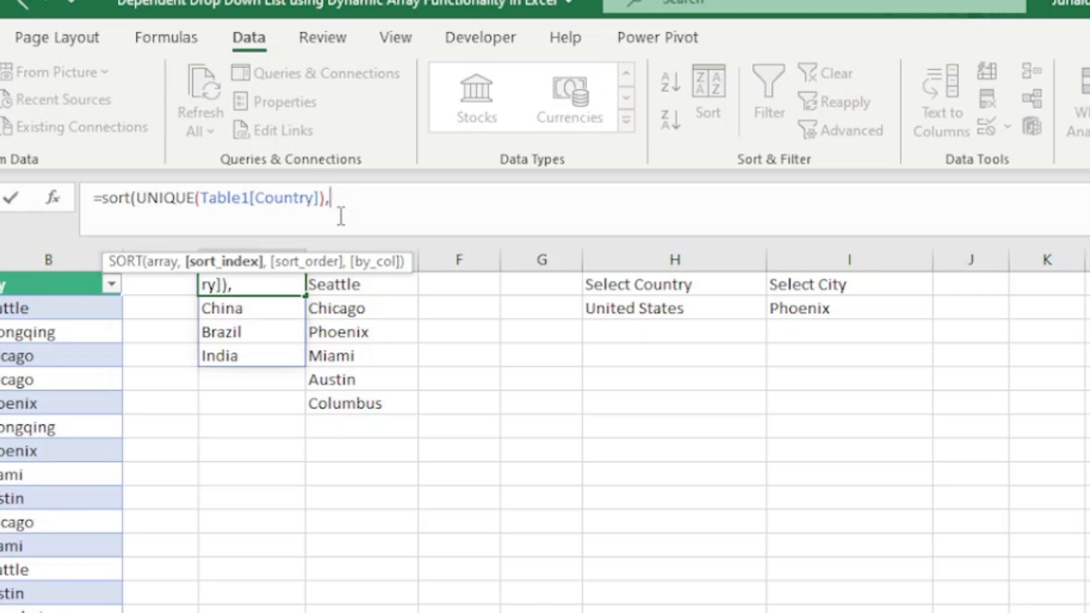
{"action": "type", "text": ","}
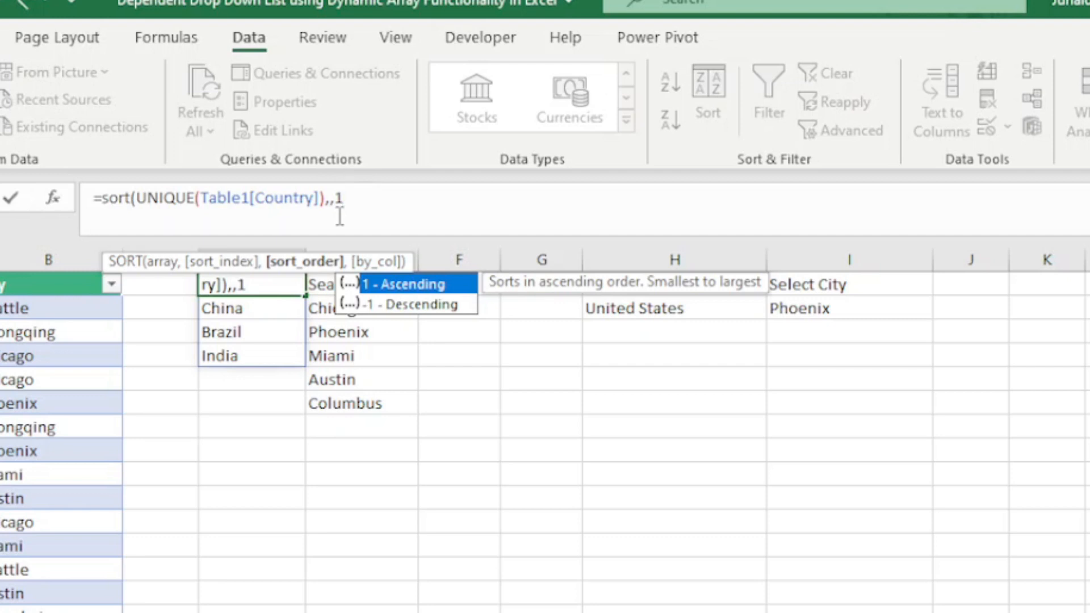
{"action": "type", "text": "1)"}
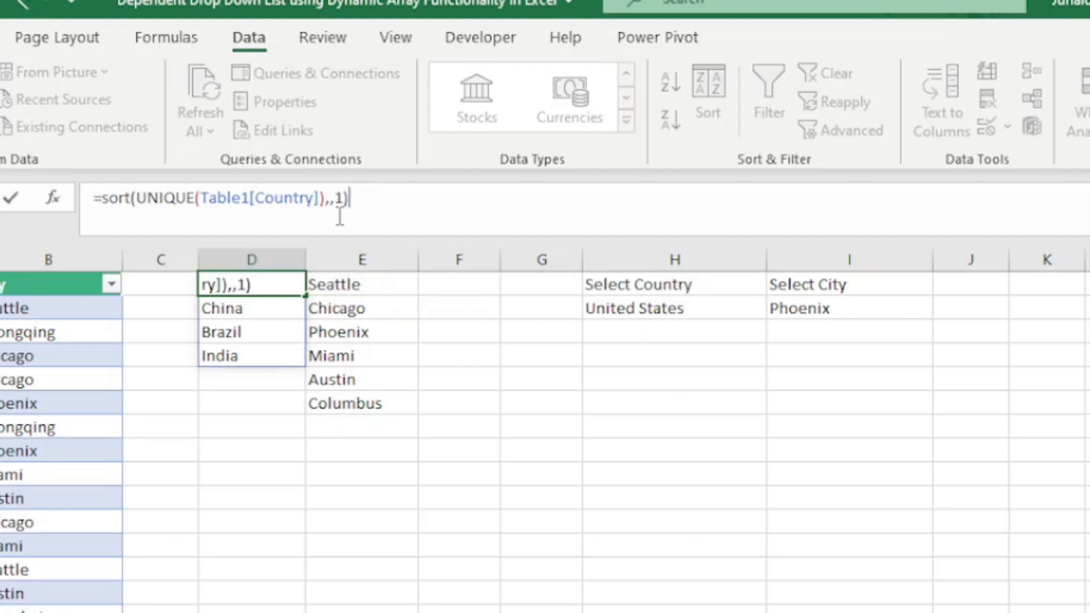
{"action": "key", "text": "Return"}
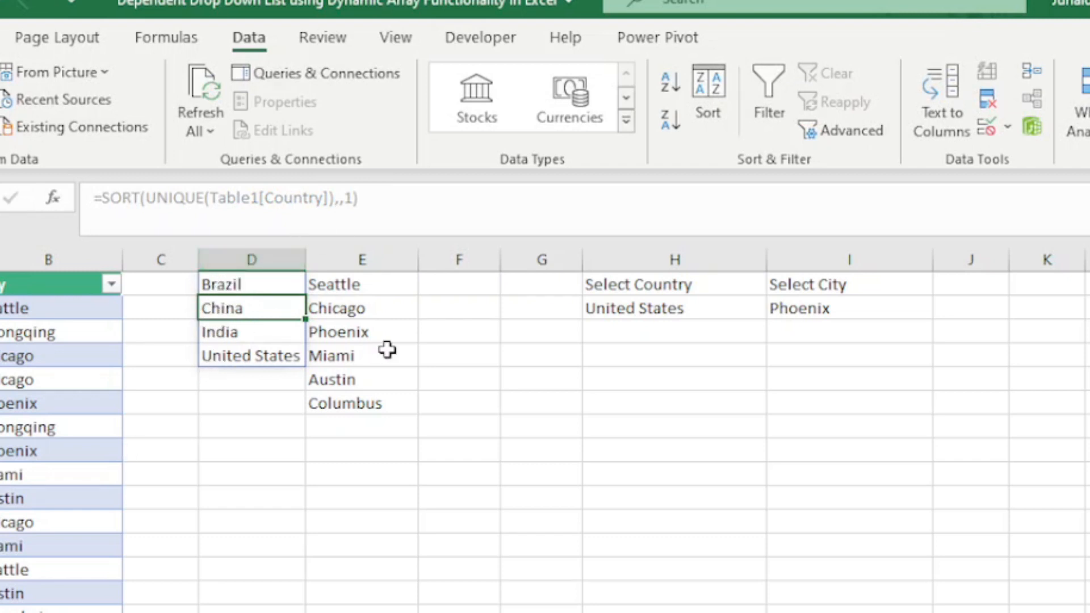
- Choose Brazil in H2 from the sorted country drop-down
{"action": "left_click", "coordinate": [626, 312]}
{"action": "left_click", "coordinate": [776, 309]}
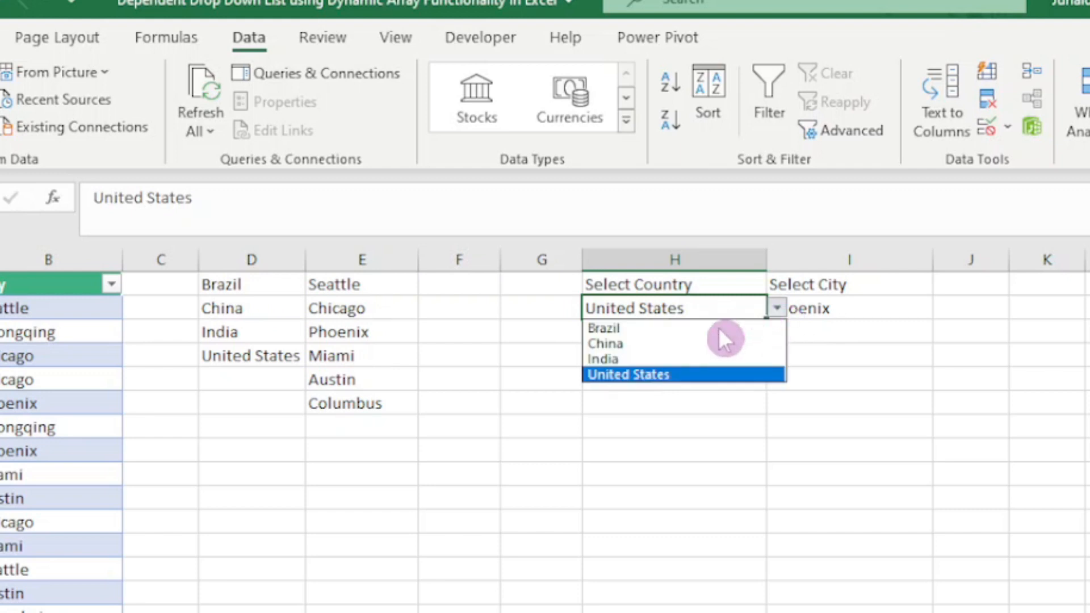
{"action": "left_click", "coordinate": [619, 329]}
- Wrap the E1 formula in SORT with ascending order so it reads =SORT(UNIQUE(FILTER(Table1[City],Table1[Country]=H2)),,1)
{"action": "left_click", "coordinate": [348, 307]}
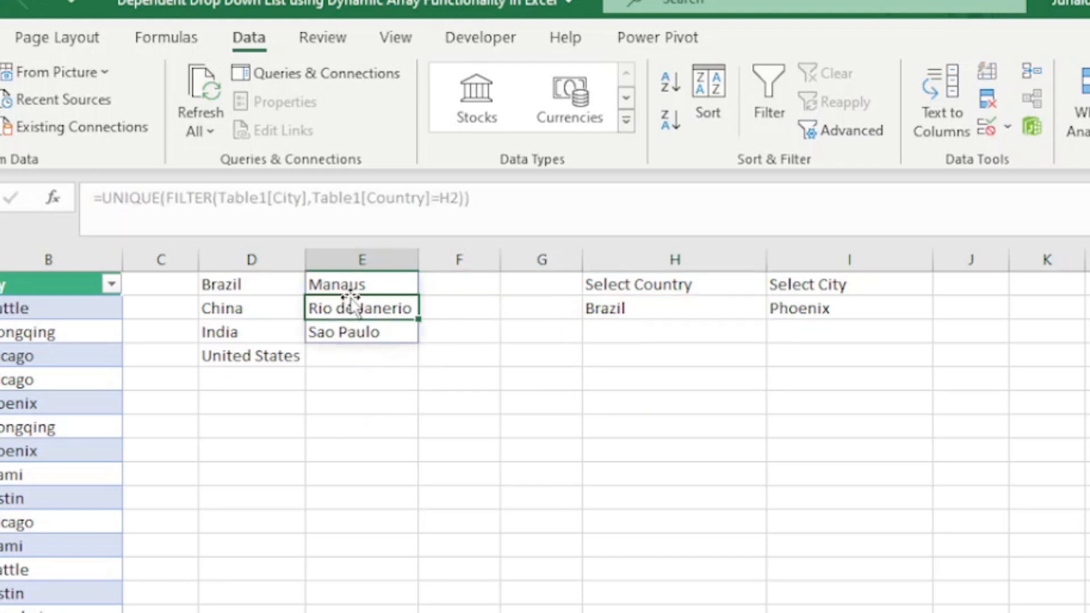
{"action": "left_click", "coordinate": [352, 285]}
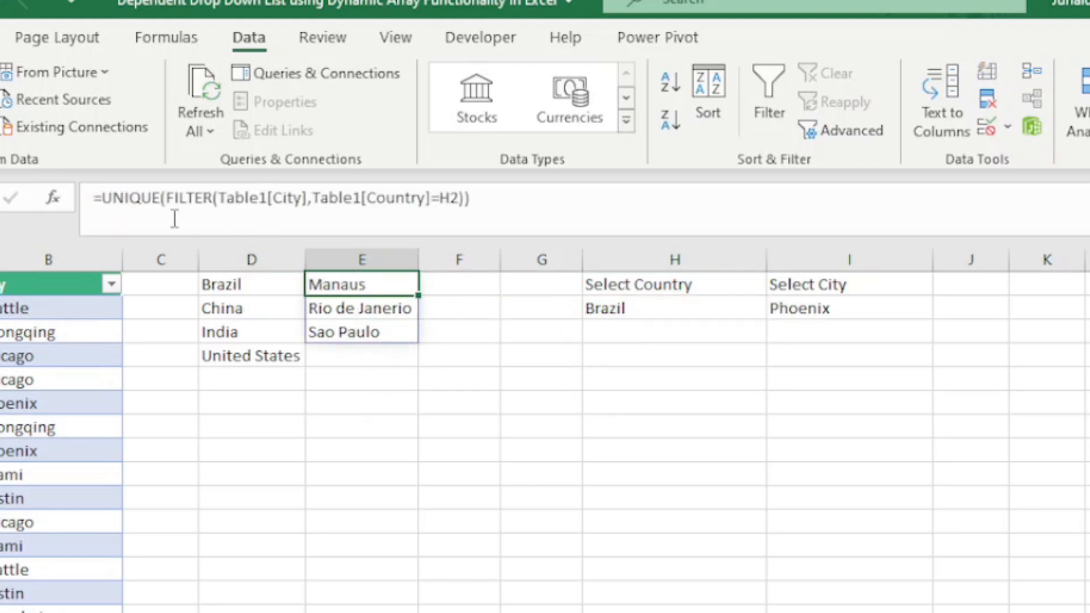
{"action": "left_click", "coordinate": [102, 196]}
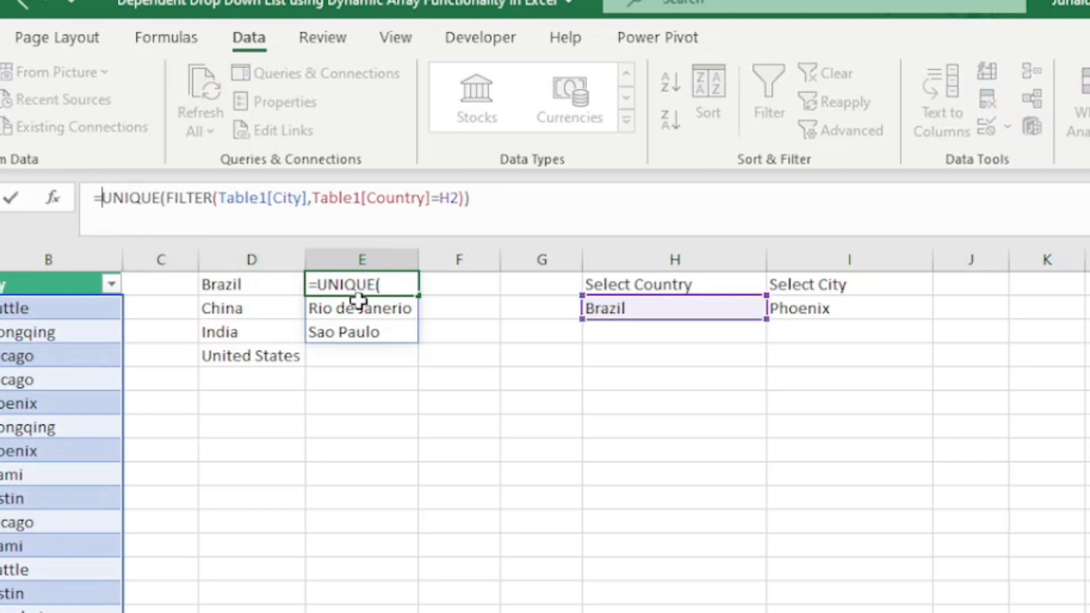
{"action": "type", "text": "sortt"}
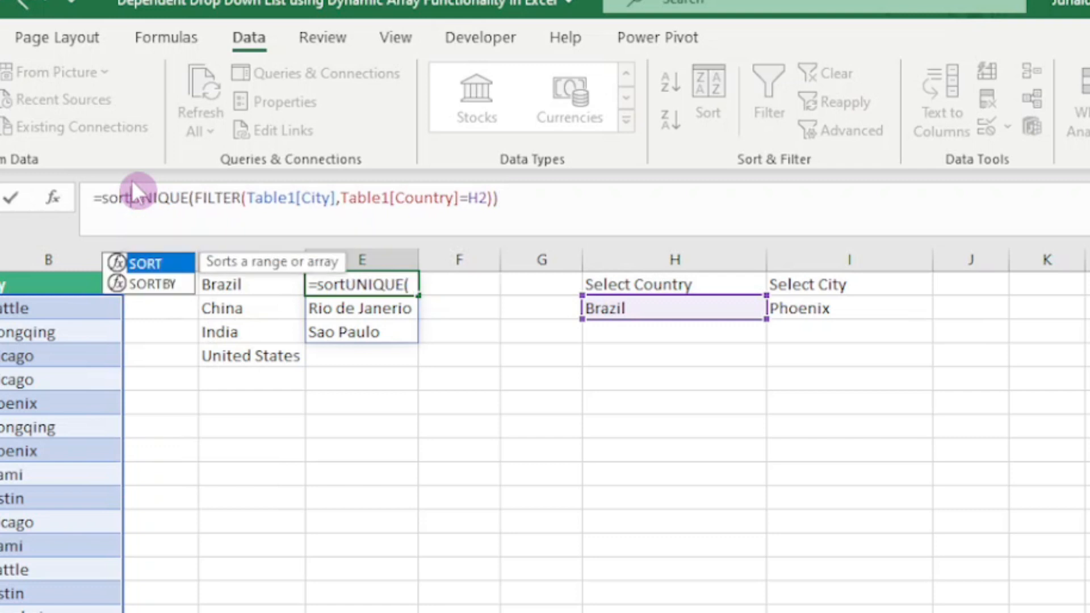
{"action": "type", "text": "("}
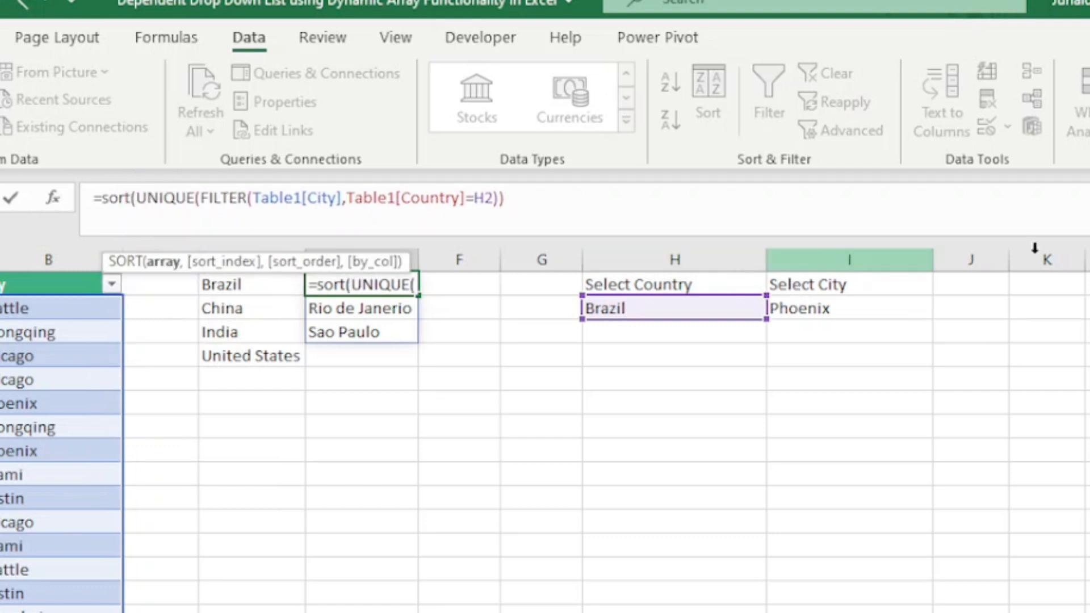
{"action": "left_click", "coordinate": [502, 207]}
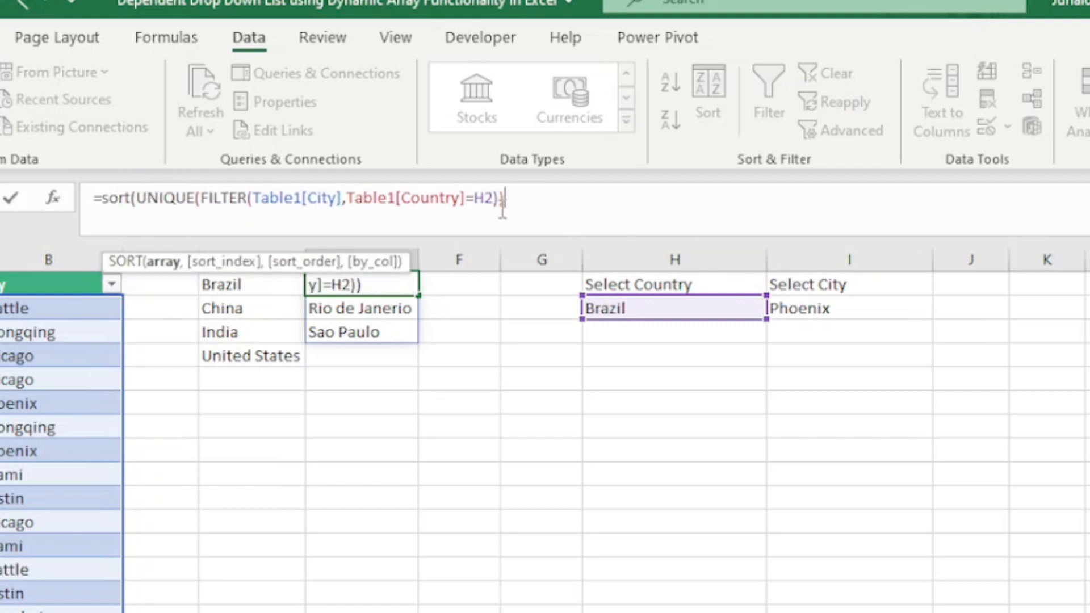
{"action": "type", "text": ","}
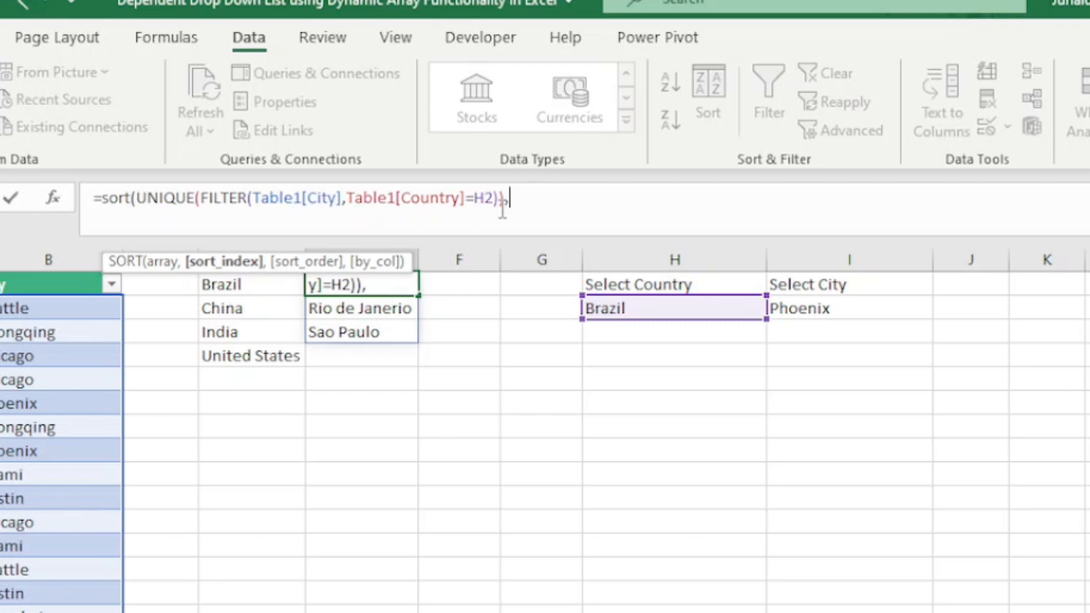
{"action": "type", "text": ","}
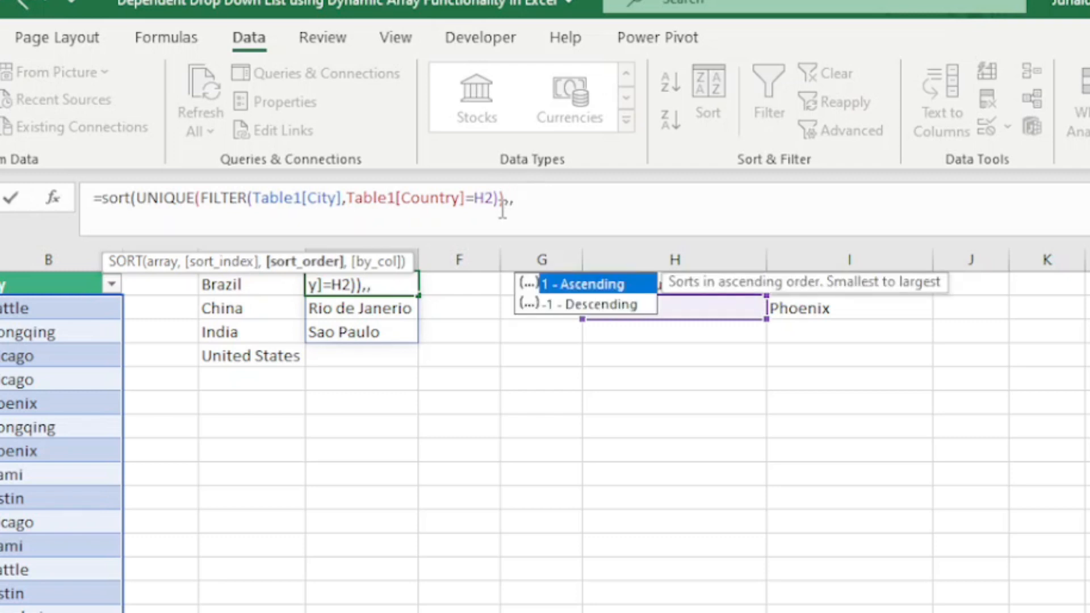
{"action": "type", "text": "1)"}
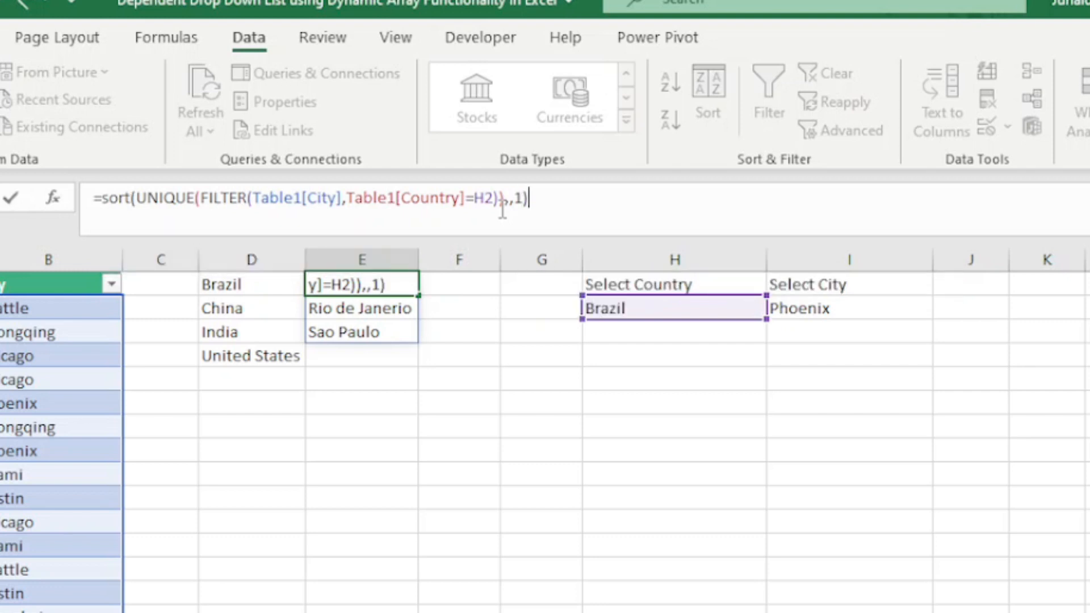
{"action": "key", "text": "Return"}
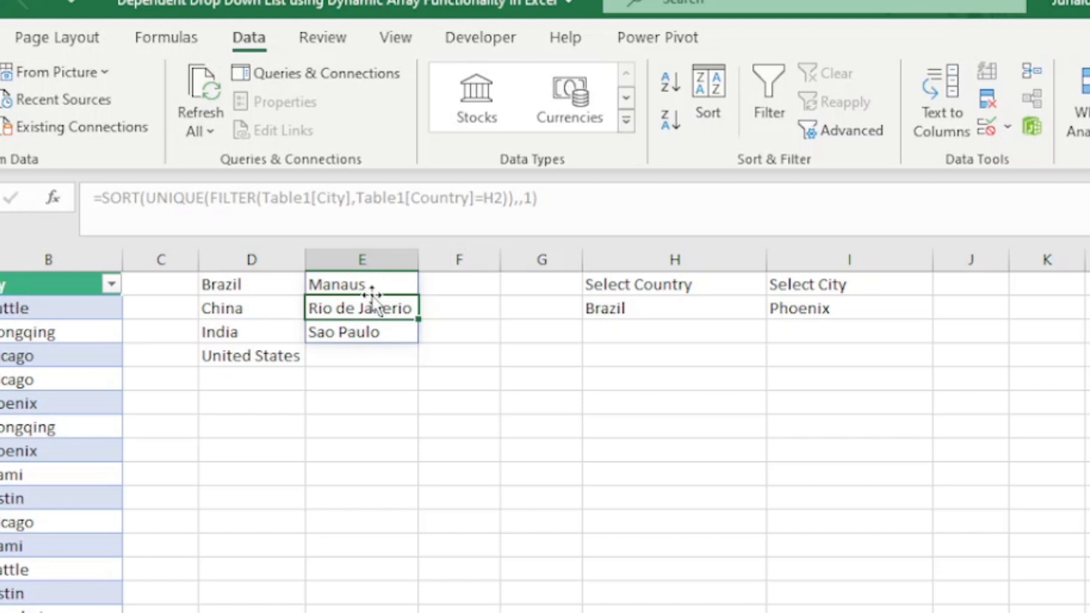
- Check the country drop-down in H2 and choose Manaus as the city in I2
{"action": "left_click", "coordinate": [678, 308]}
{"action": "left_click", "coordinate": [777, 310]}
{"action": "left_click", "coordinate": [777, 310]}
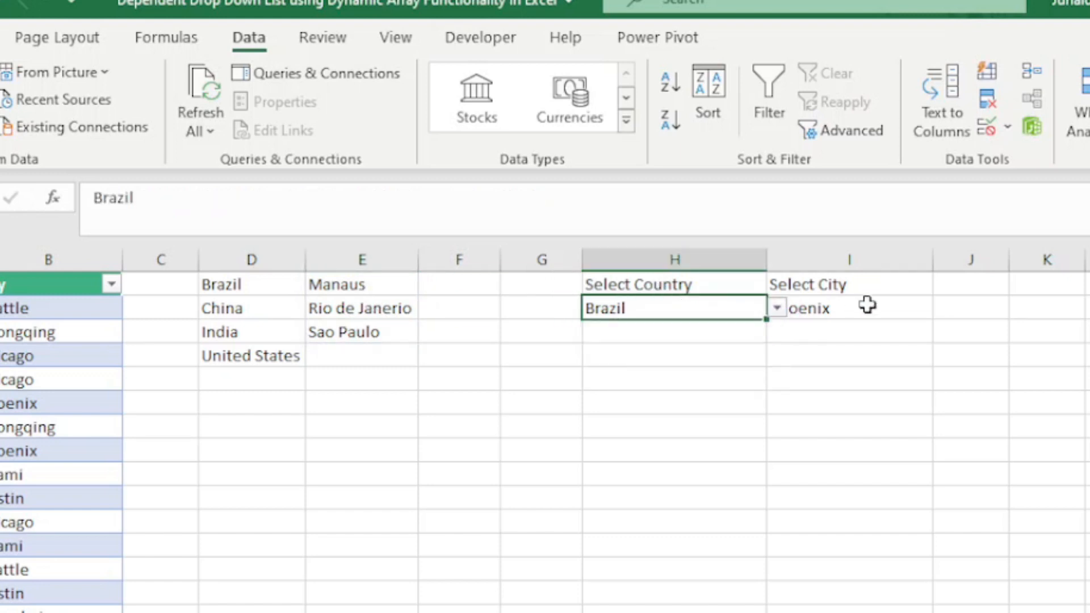
{"action": "left_click", "coordinate": [867, 305]}
{"action": "left_click", "coordinate": [943, 308]}
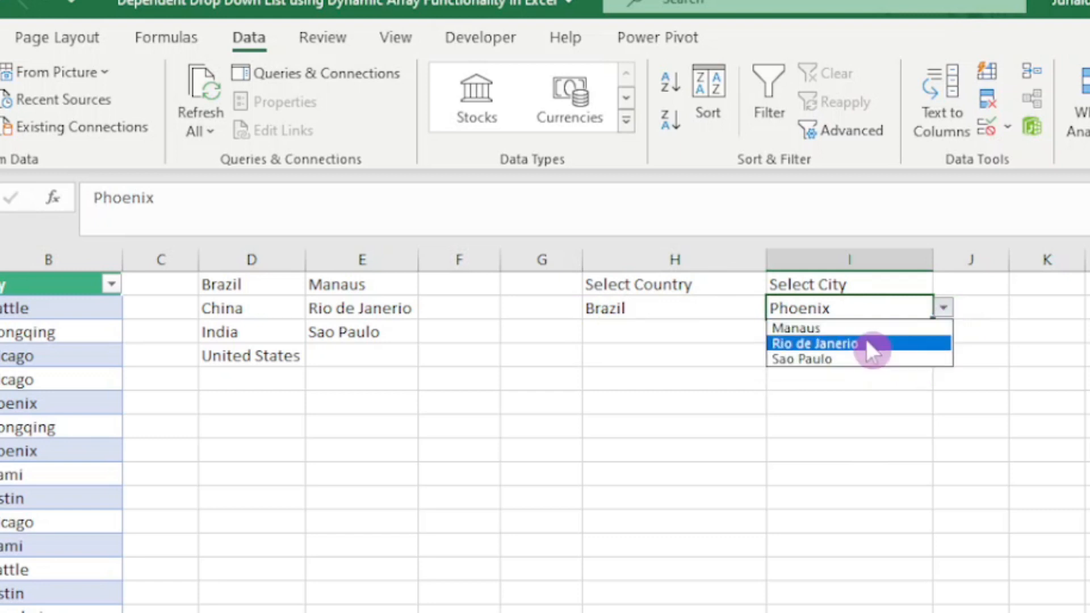
{"action": "left_click", "coordinate": [833, 329]}
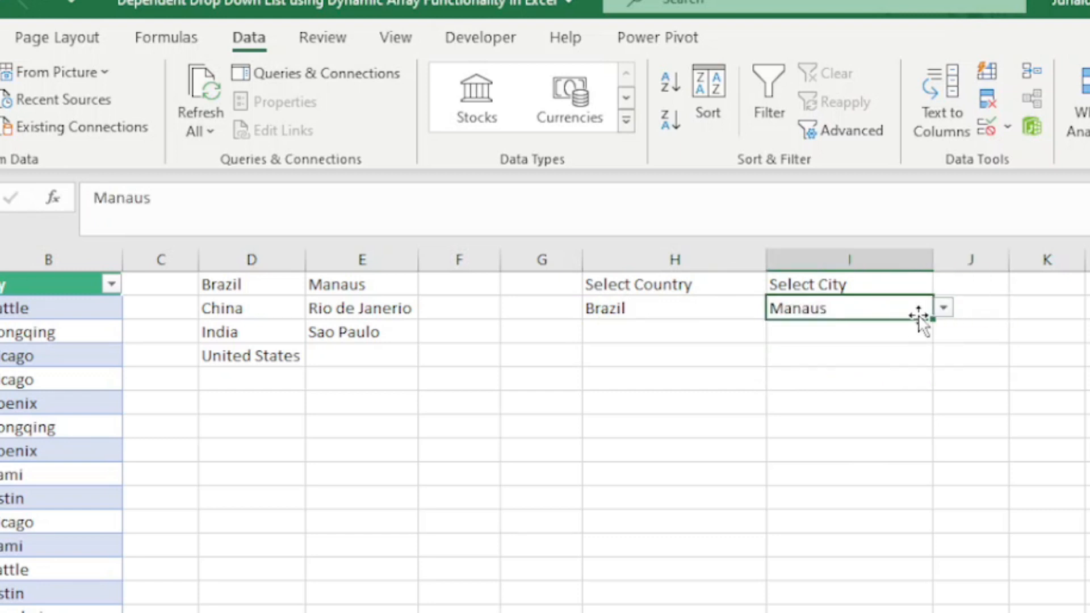
- Choose Rio de Janerio as the city in I2 and leave the cell
{"action": "left_click", "coordinate": [943, 307]}
{"action": "key", "text": "Escape"}
{"action": "left_click", "coordinate": [854, 349]}
{"action": "left_click", "coordinate": [681, 363]}
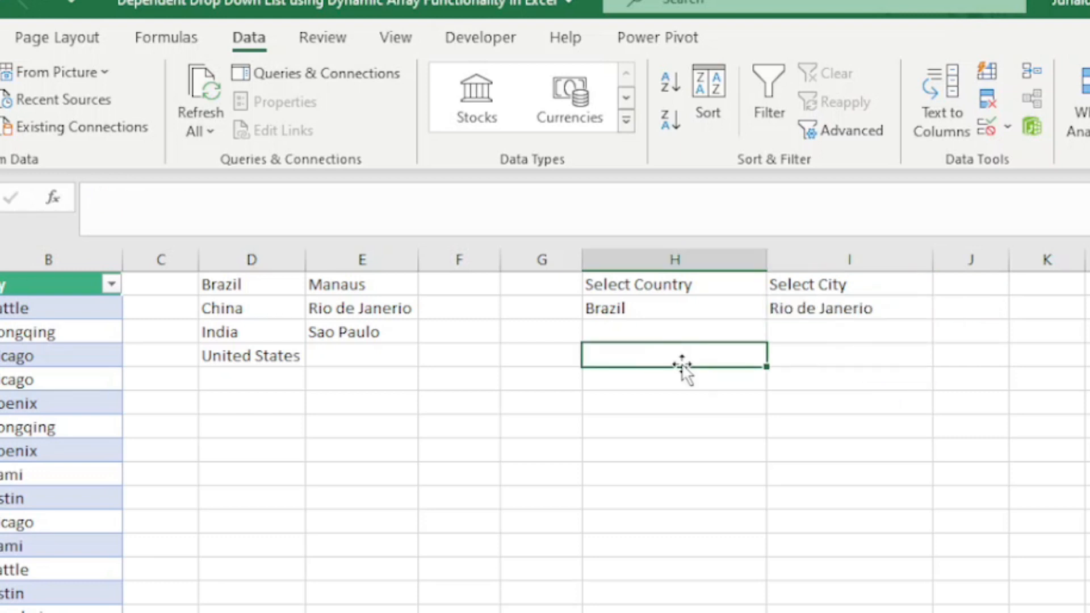